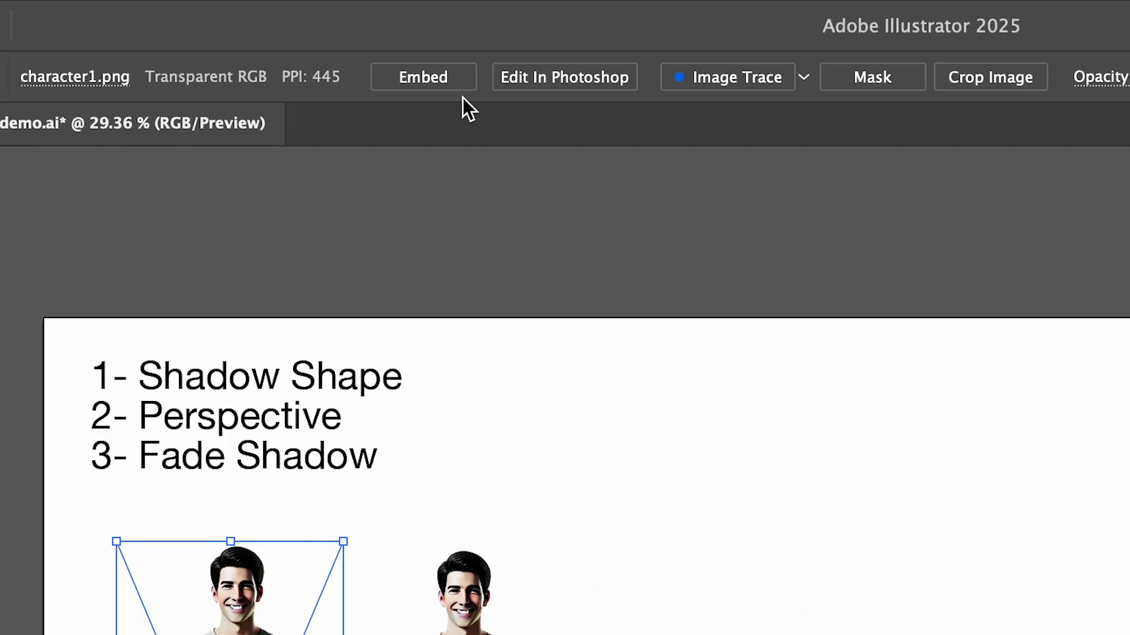
Embed the selected man image and adjust its RGB color balance to -100% red, -100% green and -100% blue, with preview on.
left_click(430, 73)
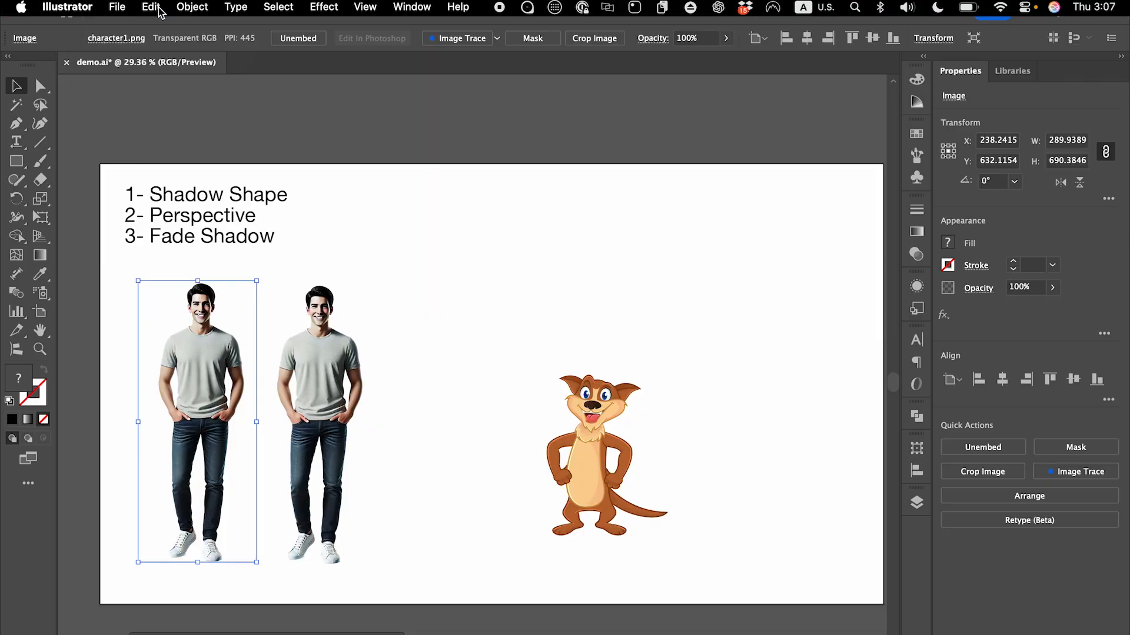
left_click(149, 18)
mouse_move(242, 317)
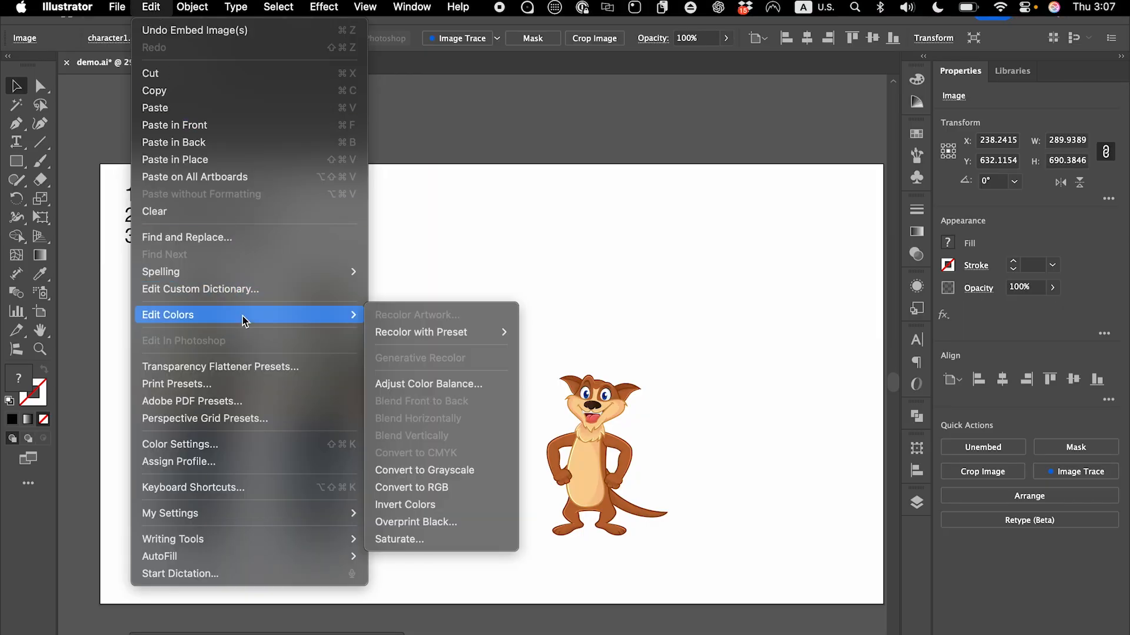
left_click(421, 385)
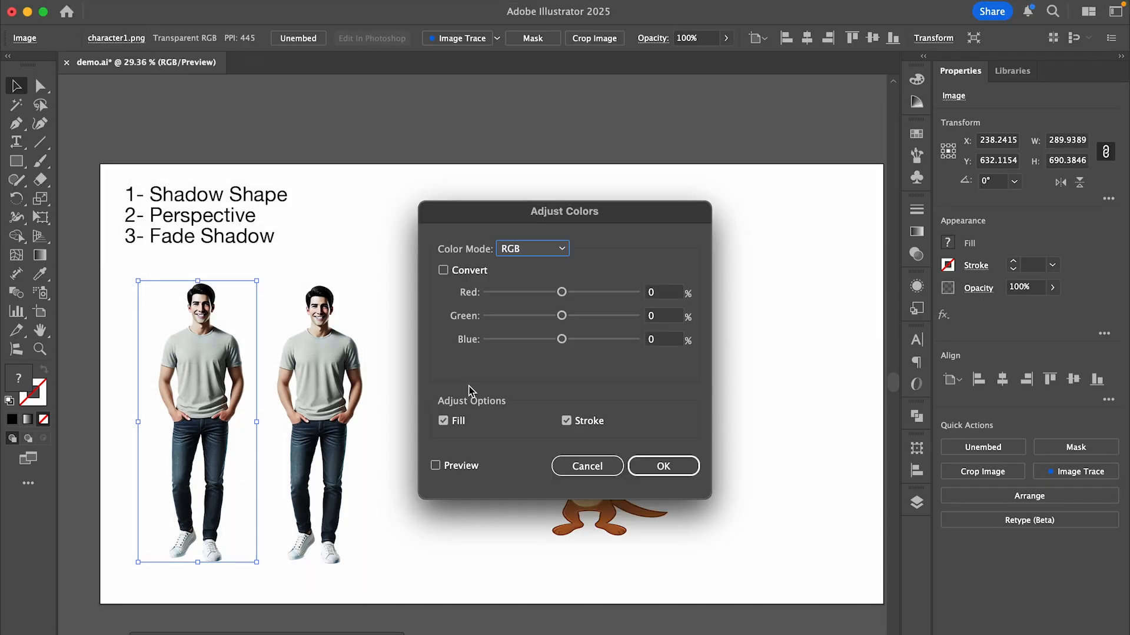
left_click(436, 465)
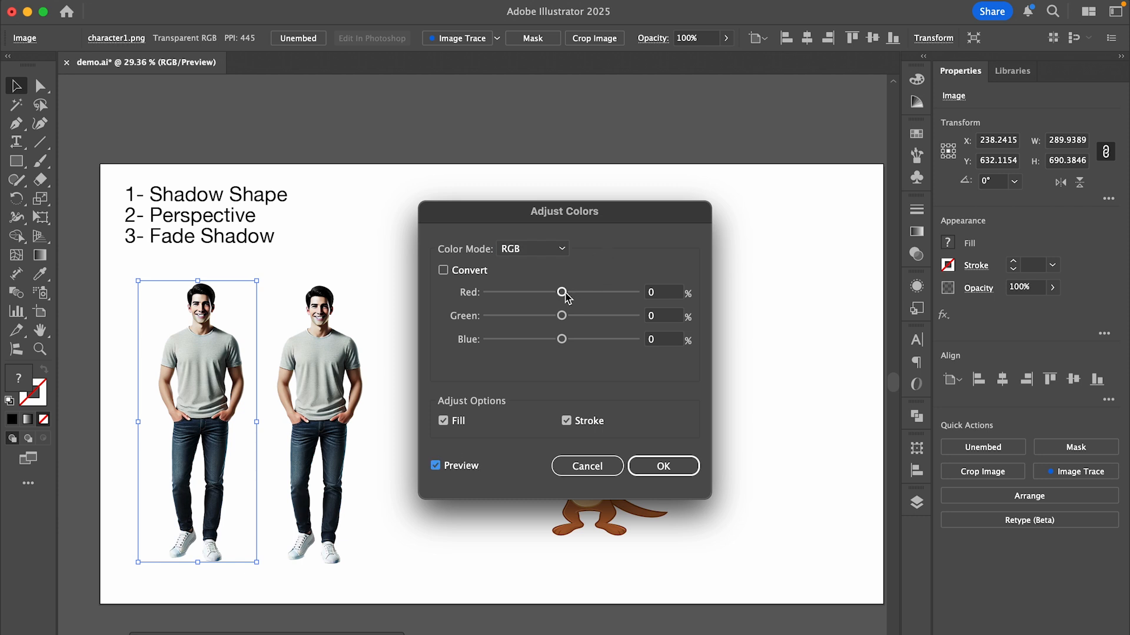
left_click_drag(563, 293, 487, 293)
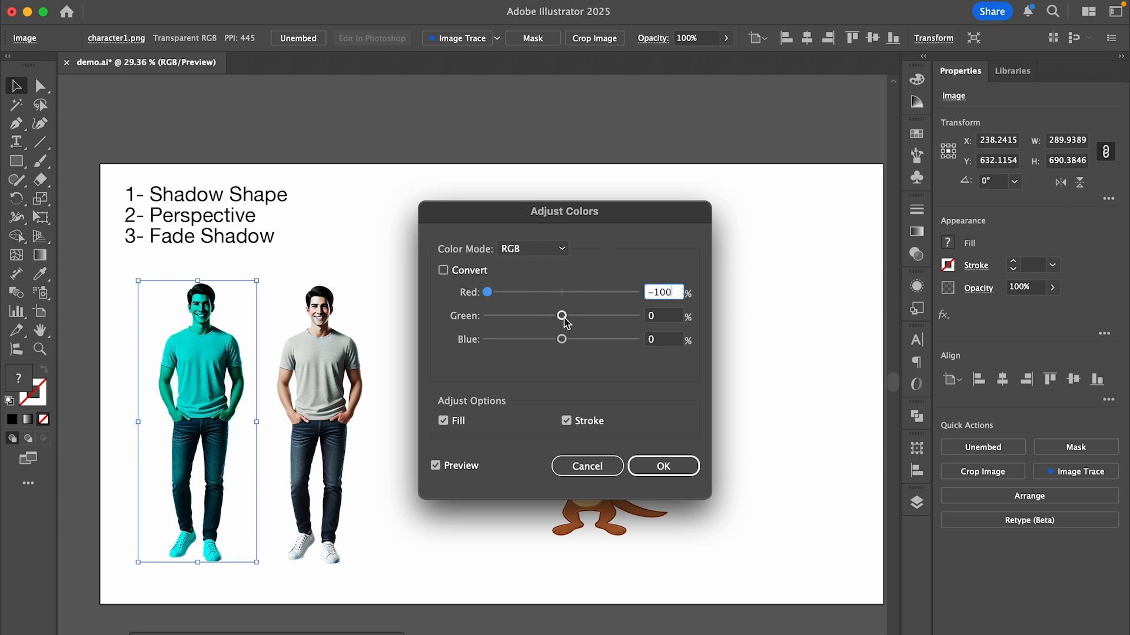
left_click_drag(564, 321, 462, 322)
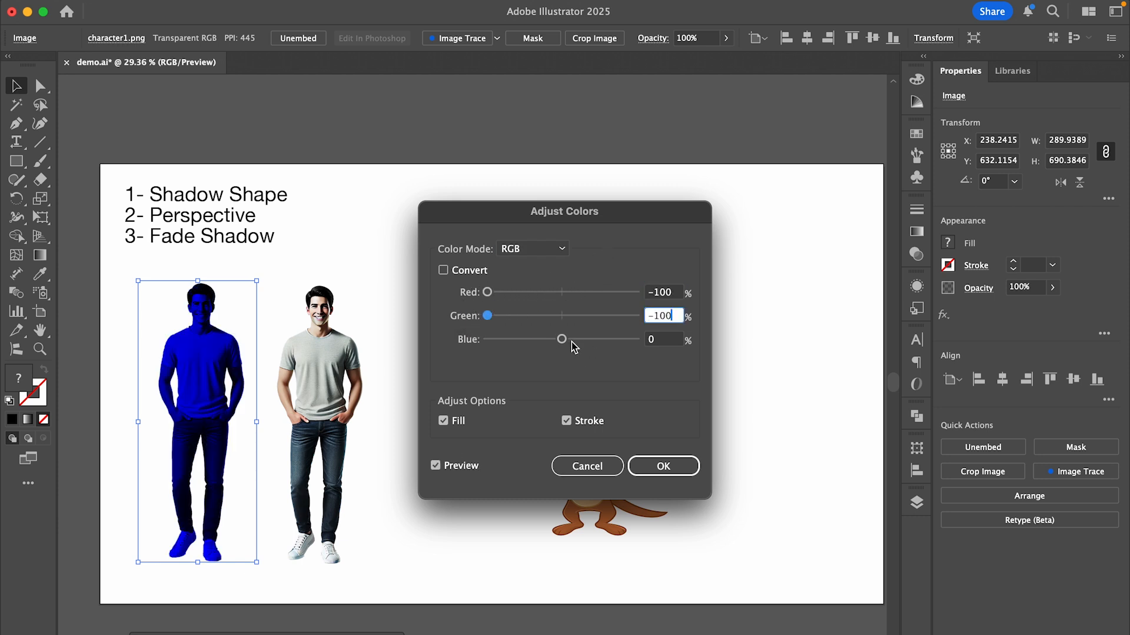
left_click_drag(561, 339, 487, 339)
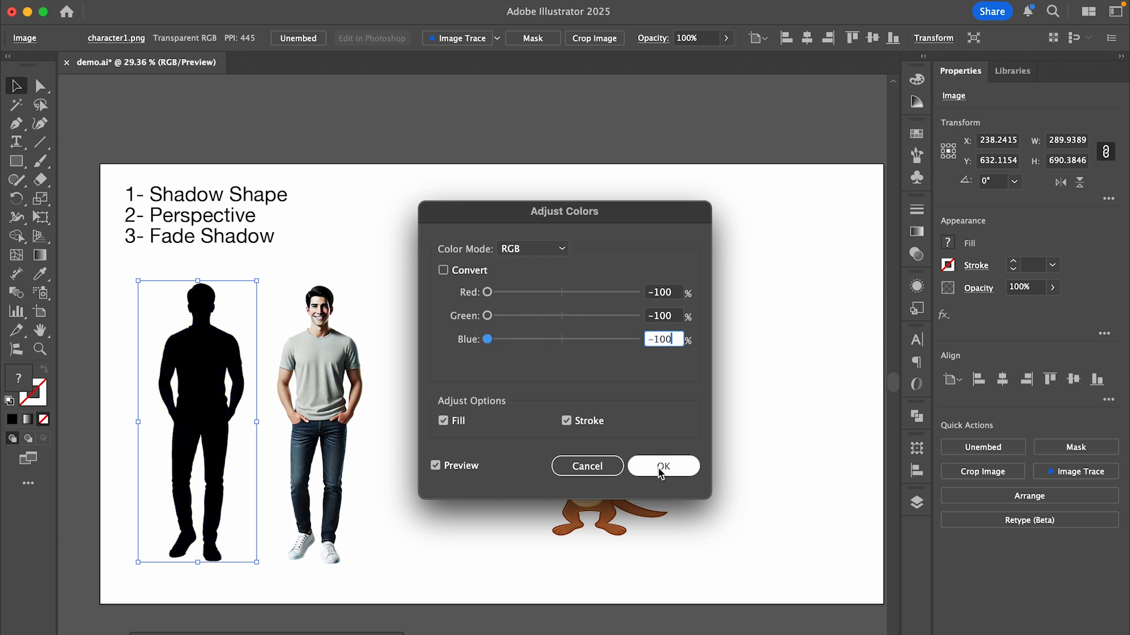
left_click(661, 469)
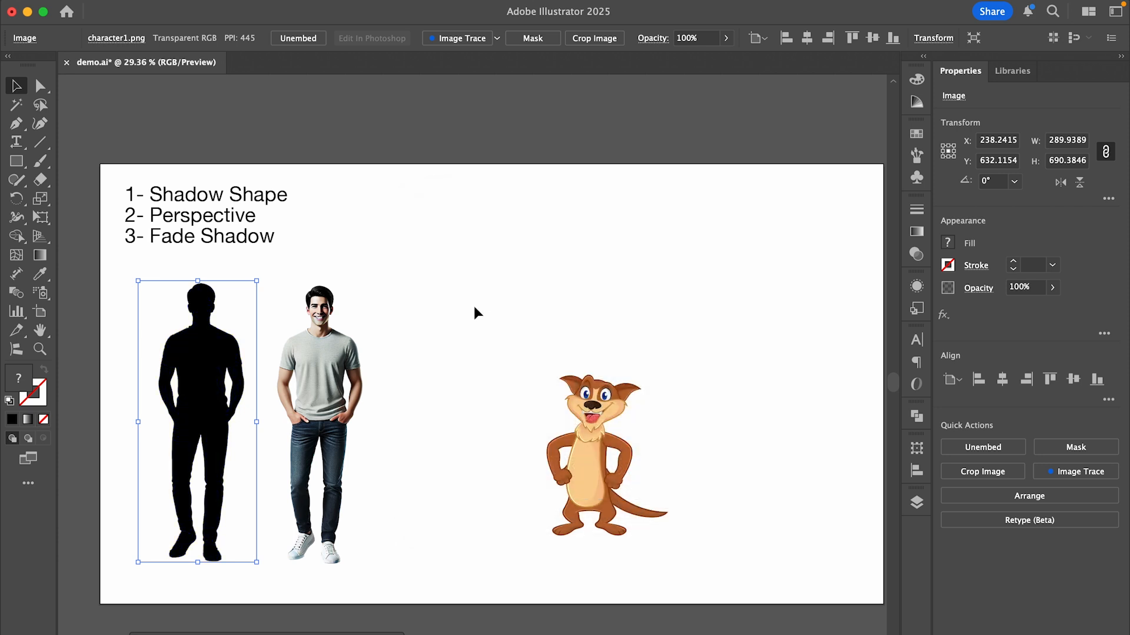
Free Transform the black silhouette into a slanted, flattened ground shadow about 876 px wide and 388 px high, with its feet at the man's shoes.
left_click(40, 217)
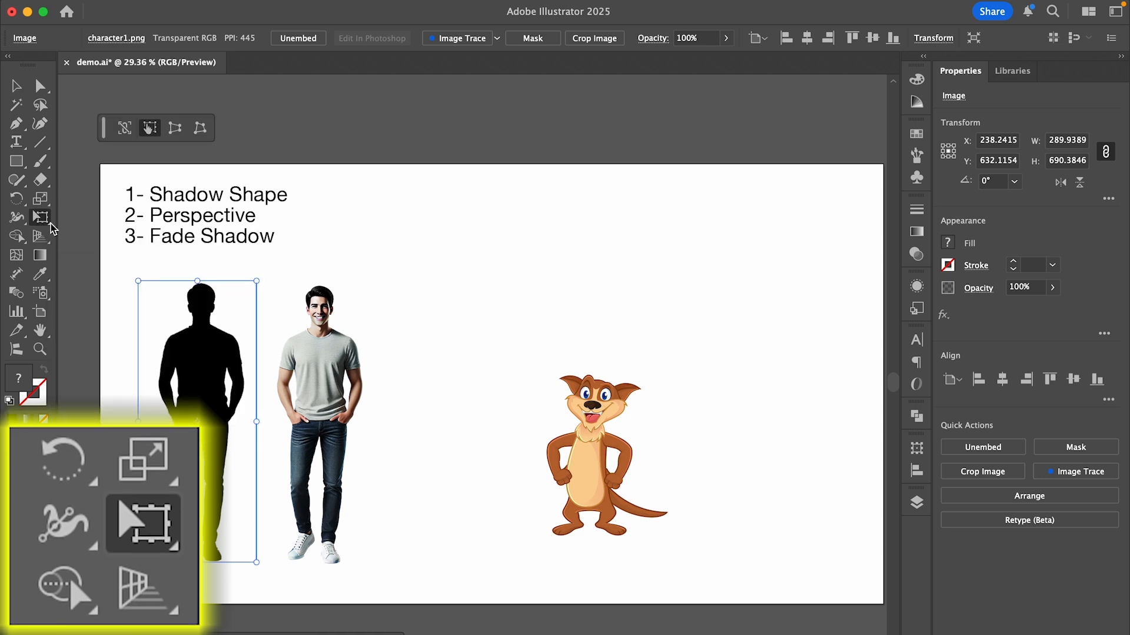
left_click_drag(195, 281, 433, 404)
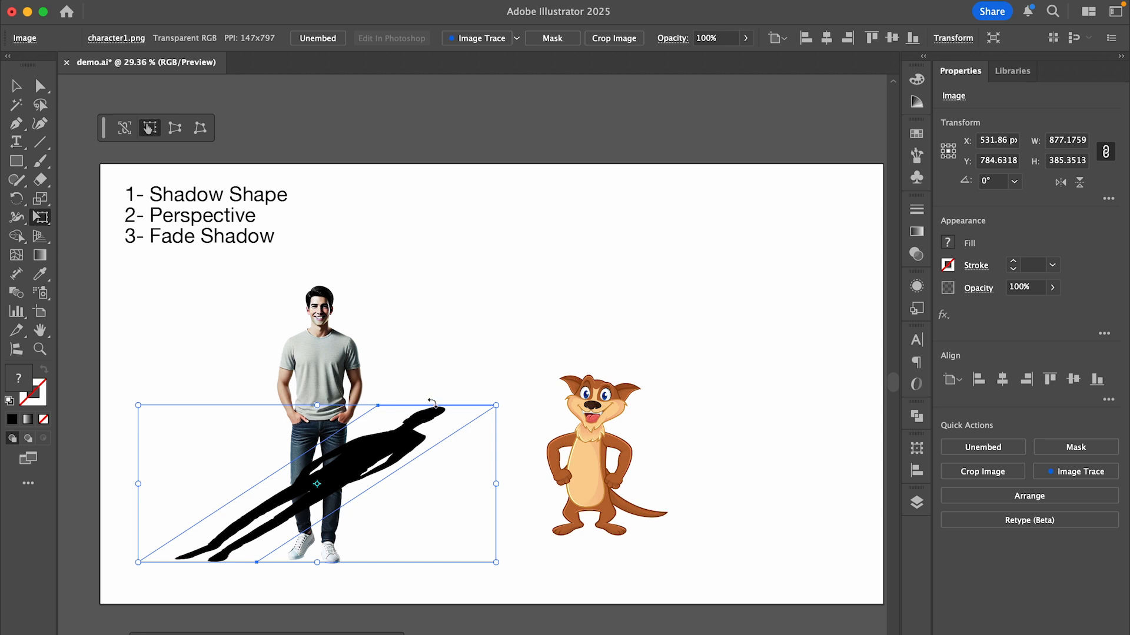
key("v")
left_click_drag(350, 462, 466, 464)
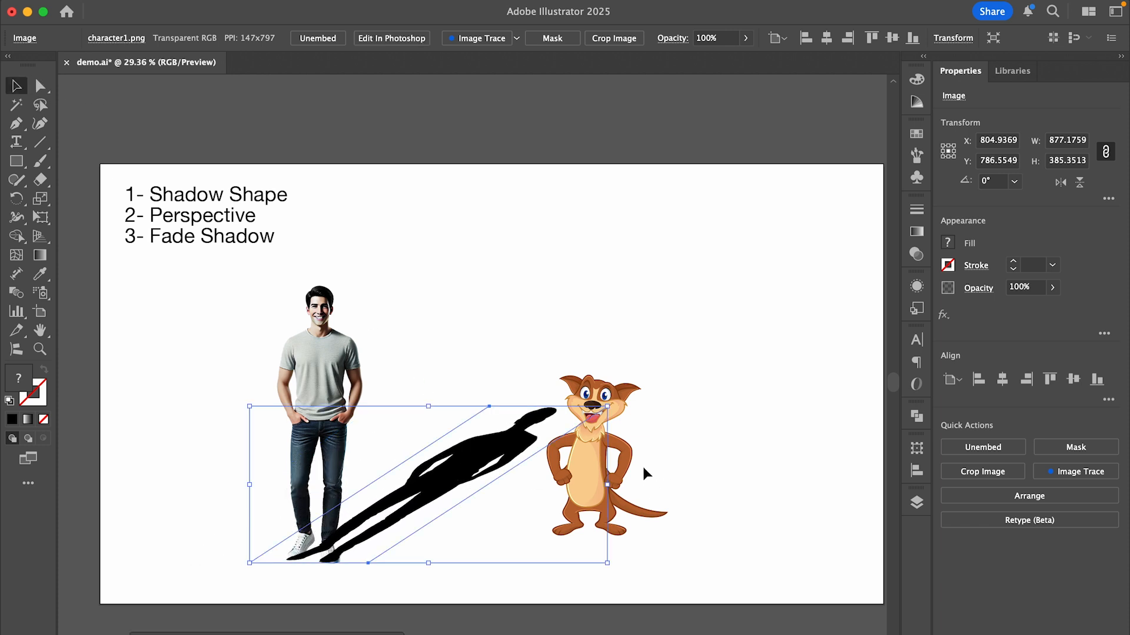
left_click_drag(618, 402, 601, 401)
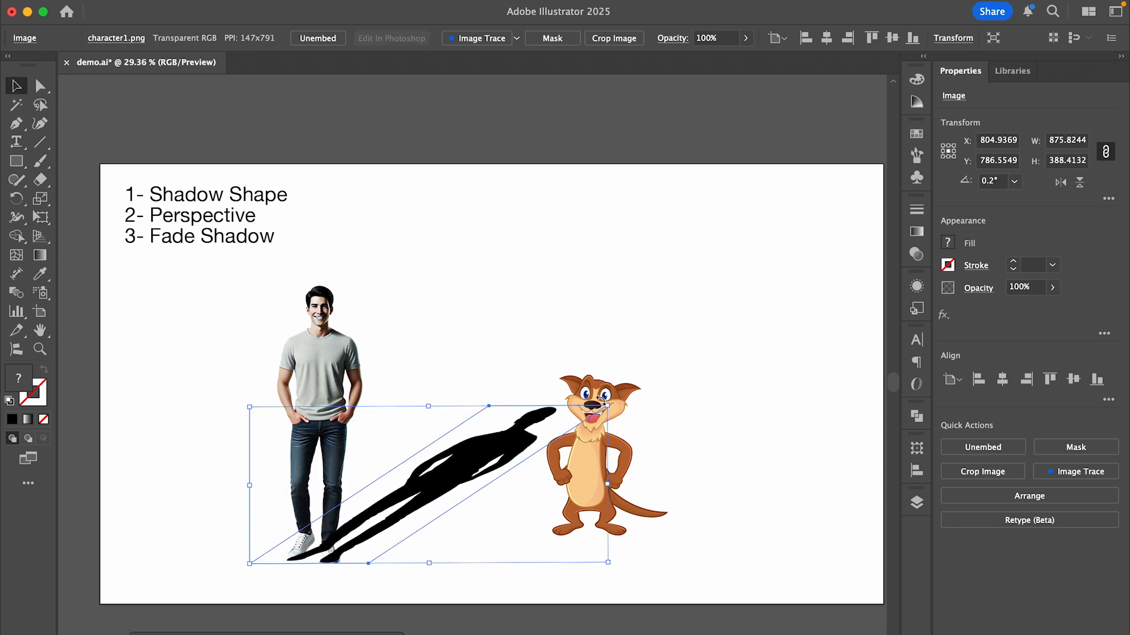
Send the slanted silhouette to the back, behind the man.
right_click(469, 461)
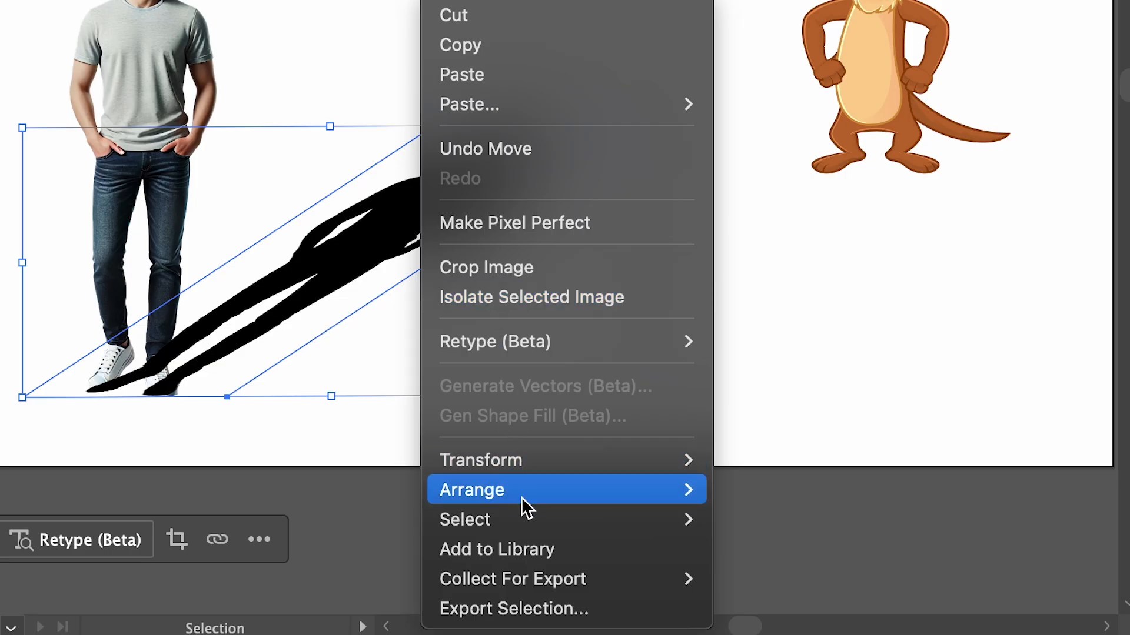
mouse_move(686, 504)
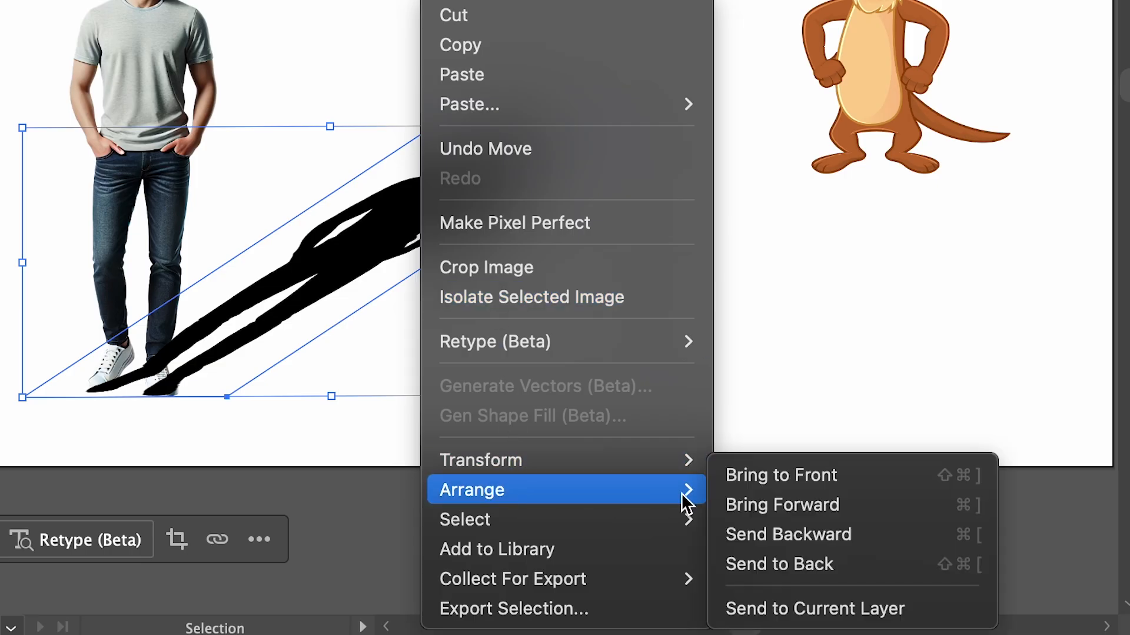
left_click(789, 570)
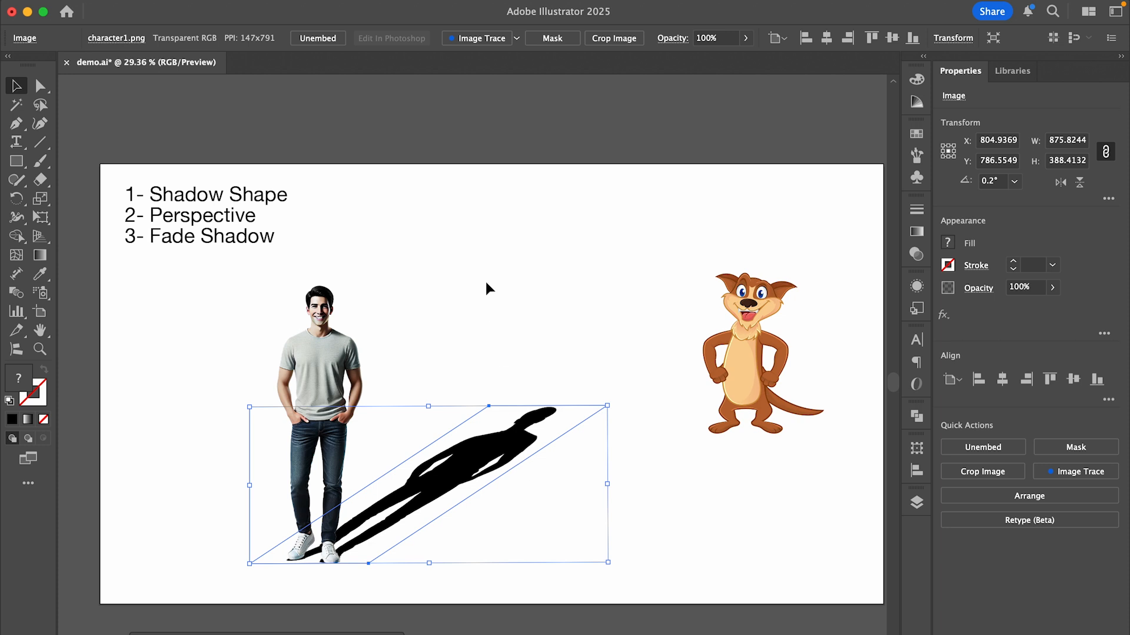
Draw a closed four-sided shape with the Pen tool that fully covers the slanted shadow.
key("p")
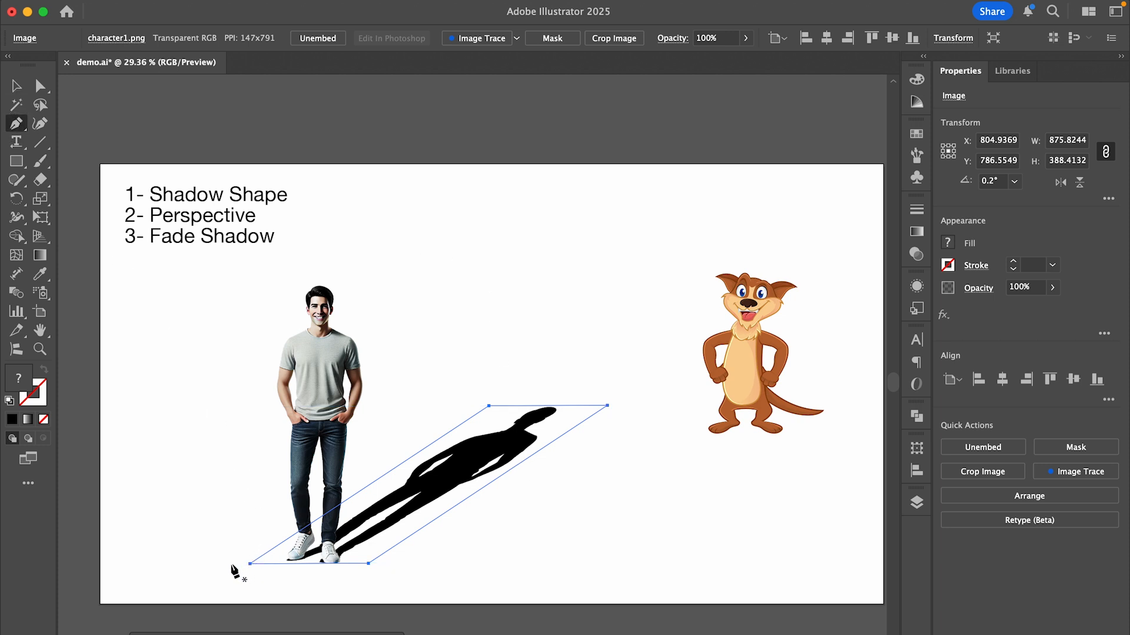
left_click(229, 565)
left_click(492, 386)
left_click(613, 398)
left_click(376, 567)
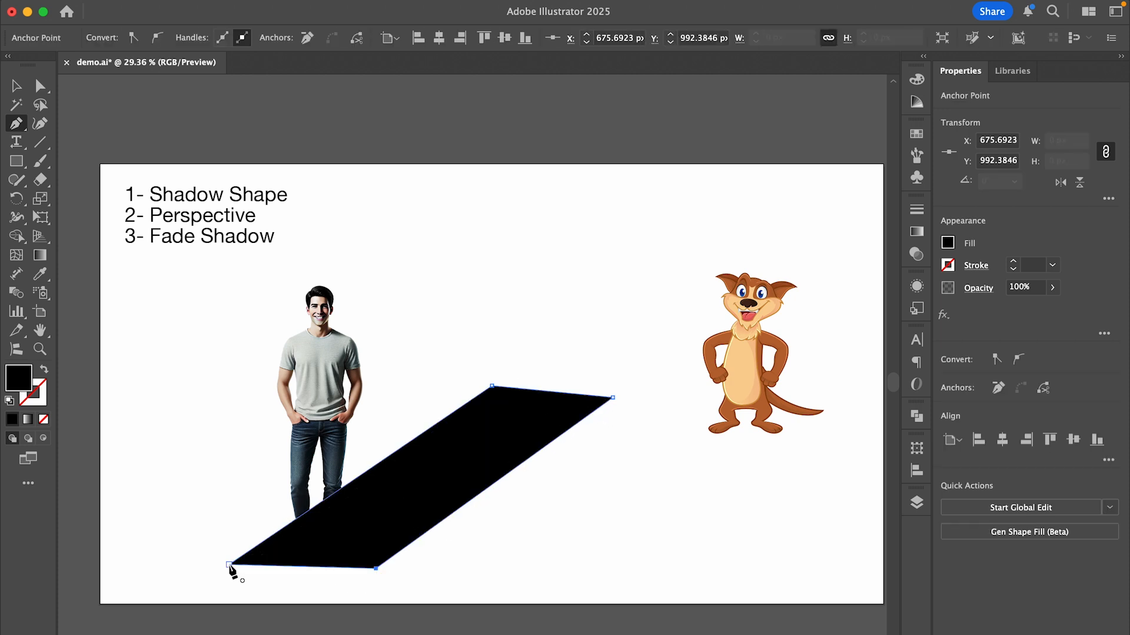
left_click(229, 564)
Fill the four-sided shape with a linear white-to-black gradient running from the feet toward the shadow's head at about 41.76°.
left_click(916, 233)
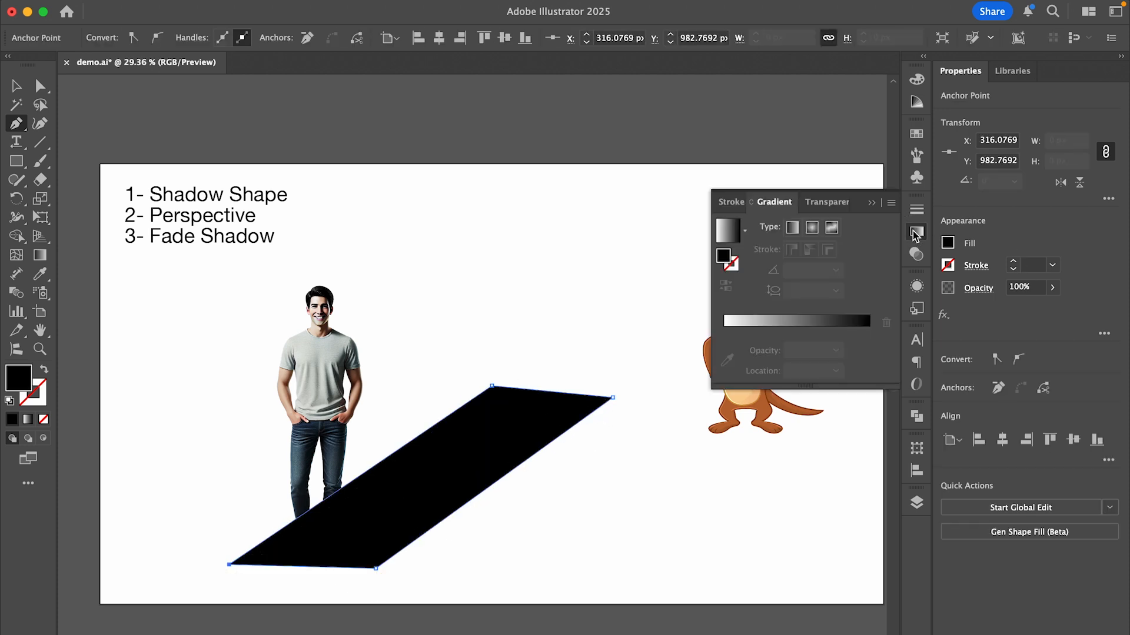
left_click(867, 321)
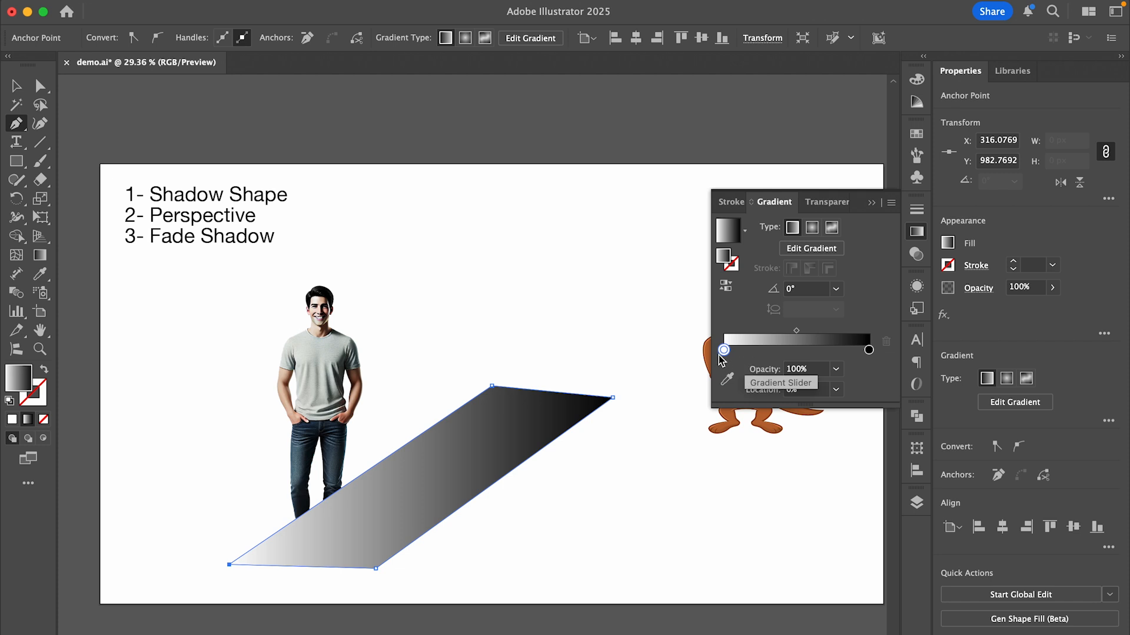
left_click(40, 254)
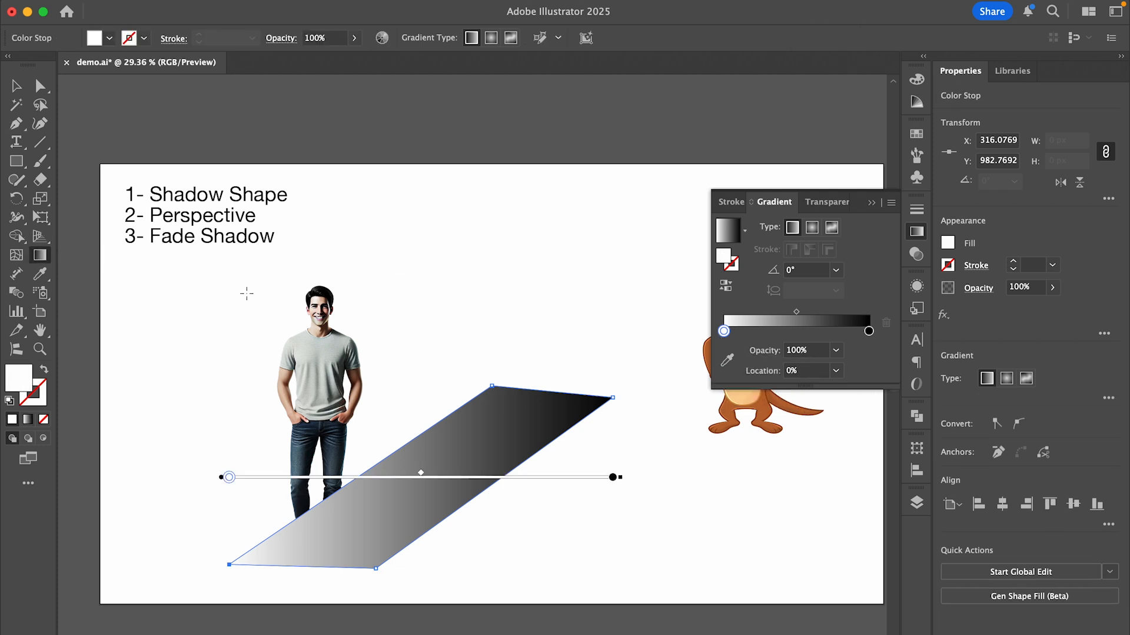
mouse_move(627, 477)
left_mouse_down()
mouse_move(620, 381)
mouse_move(570, 235)
mouse_move(528, 212)
left_mouse_up()
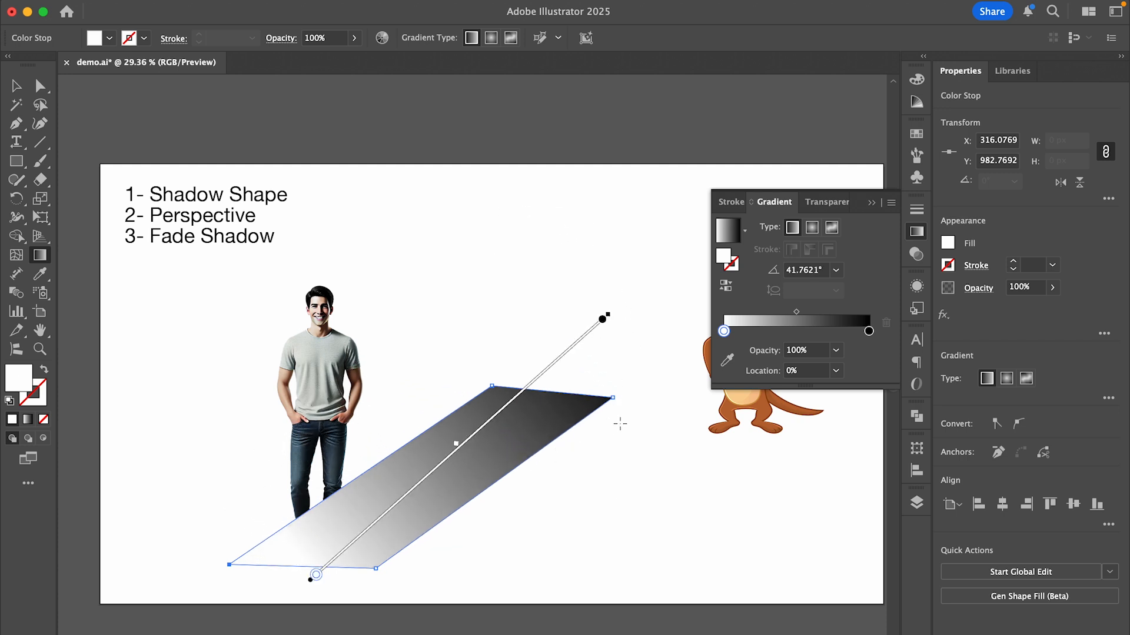
Cut the gradient-filled shape from the artboard.
left_click(16, 86)
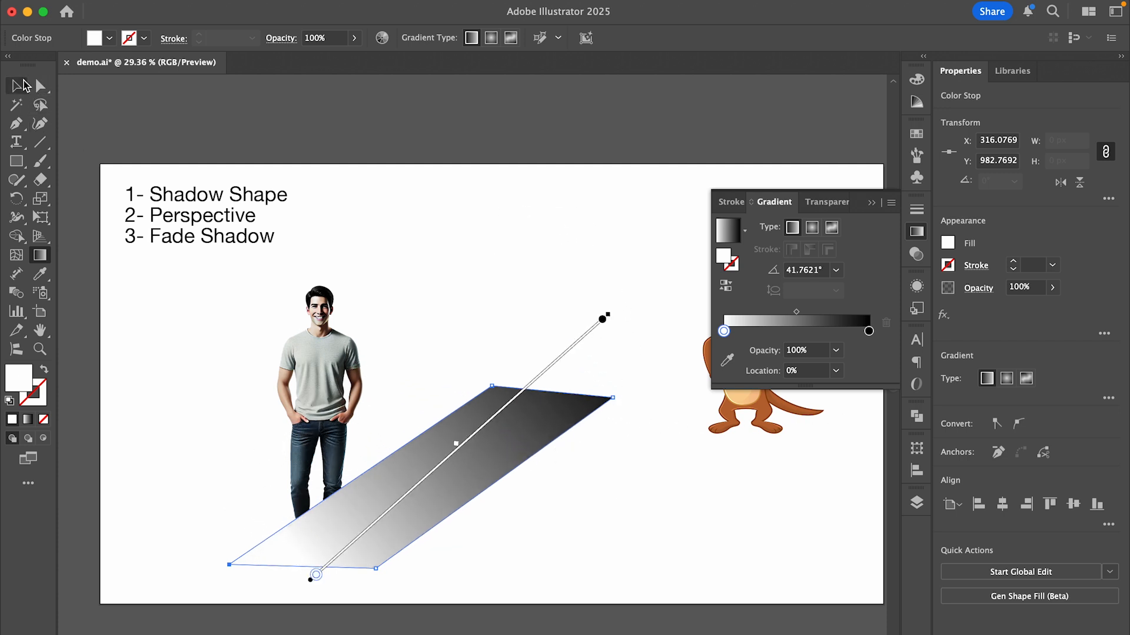
left_click(175, 486)
left_click(379, 491)
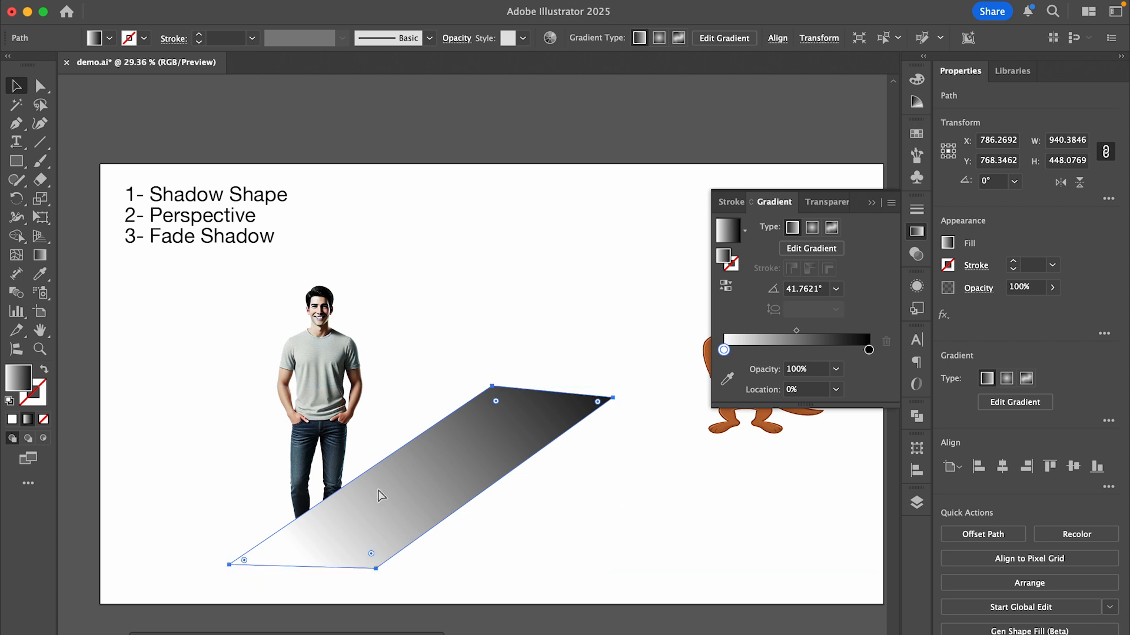
key("Delete")
Make an opacity mask on the shadow image and paste the gradient shape in place inside the mask.
left_click(385, 497)
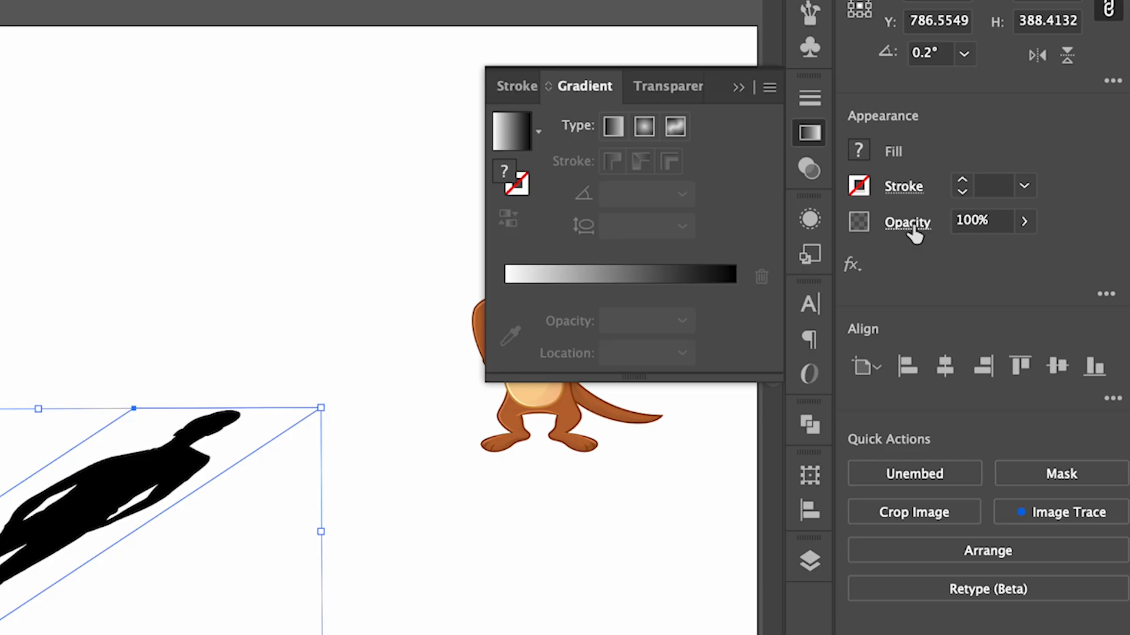
left_click(981, 290)
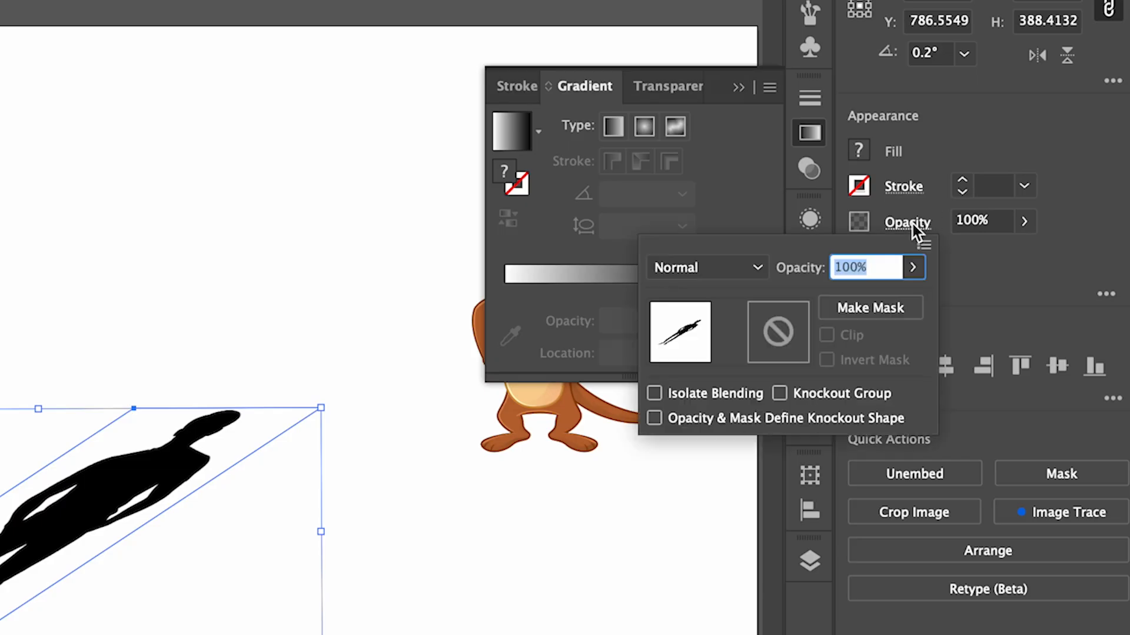
left_click(880, 314)
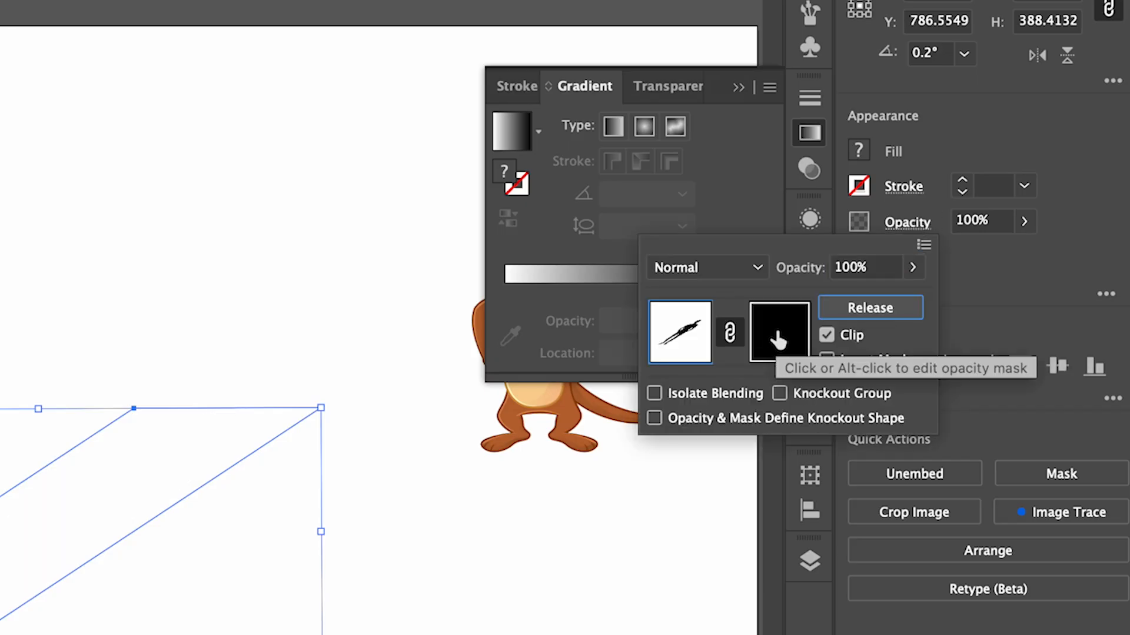
left_click(778, 340)
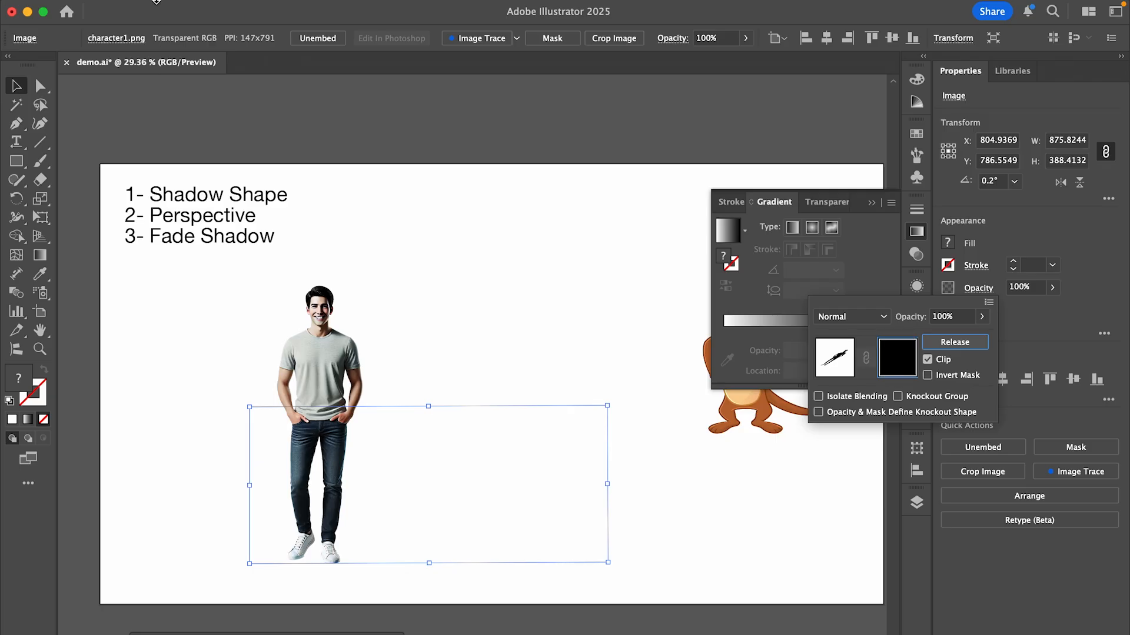
left_click(151, 7)
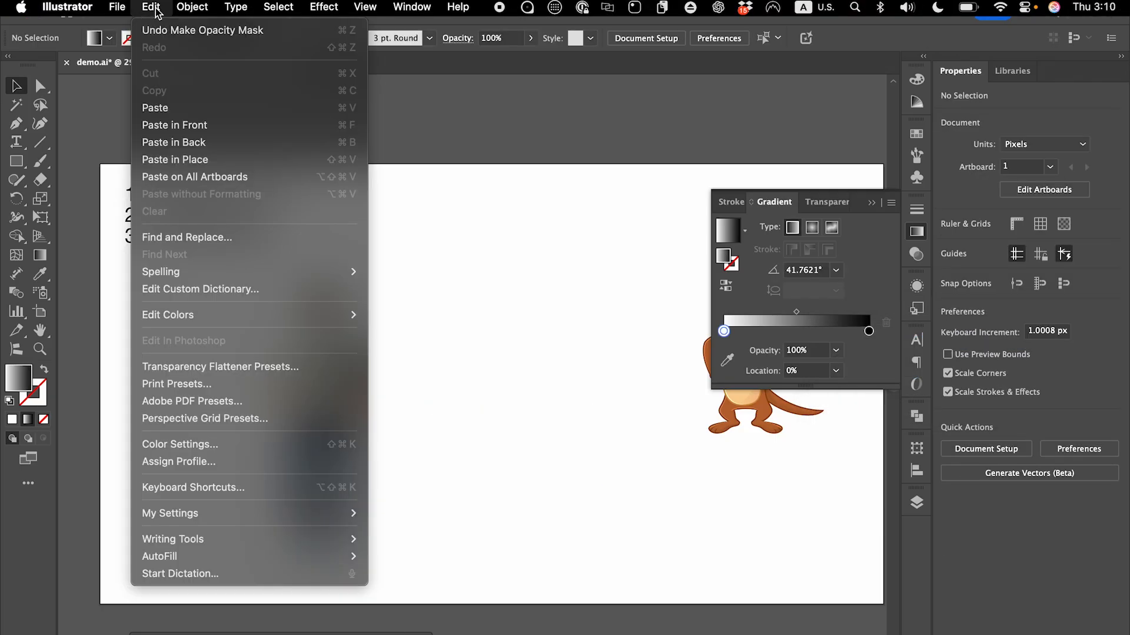
left_click(210, 159)
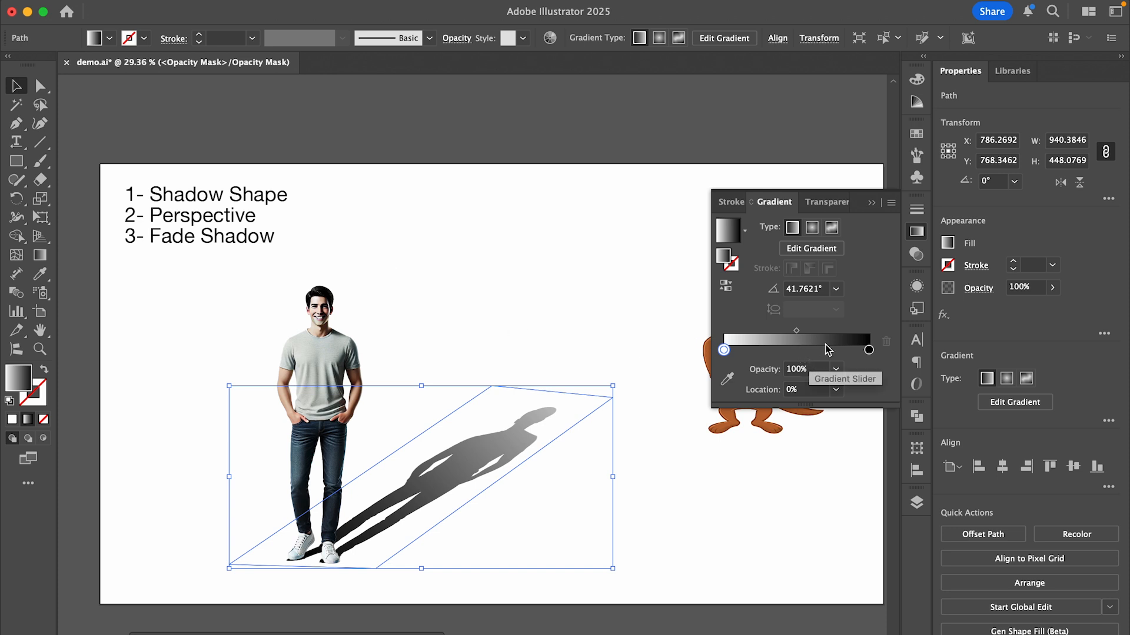
Set the gradient mask shape's opacity to 40%, apply a Gaussian Blur with a radius of about 9.6 pixels, and deselect it.
left_click(1052, 287)
left_click_drag(1046, 311, 1016, 312)
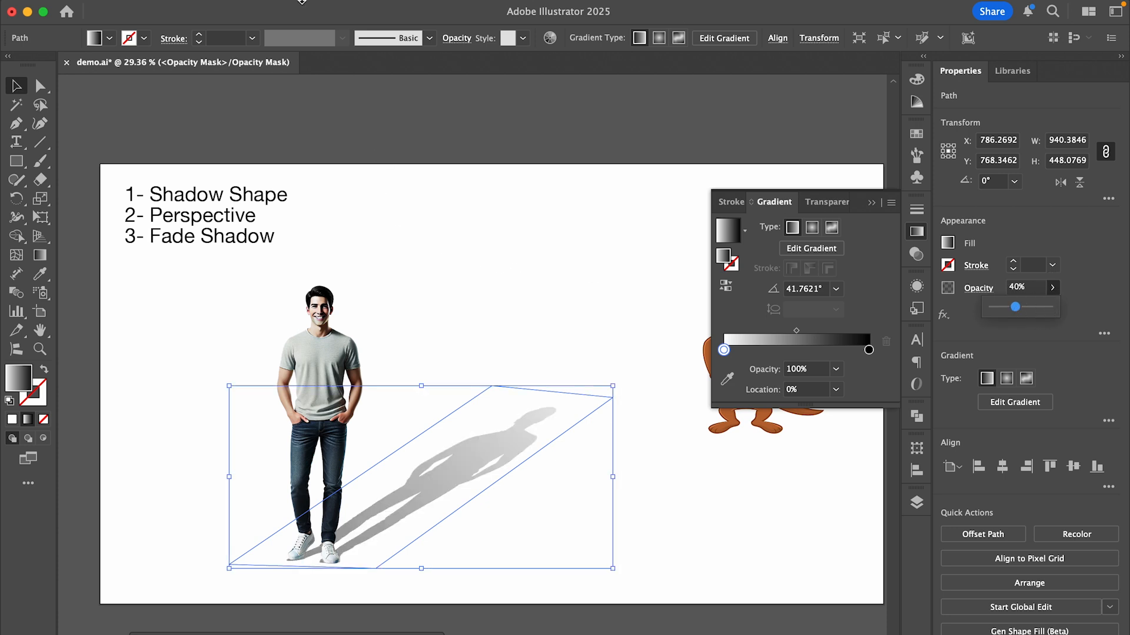
left_click(323, 7)
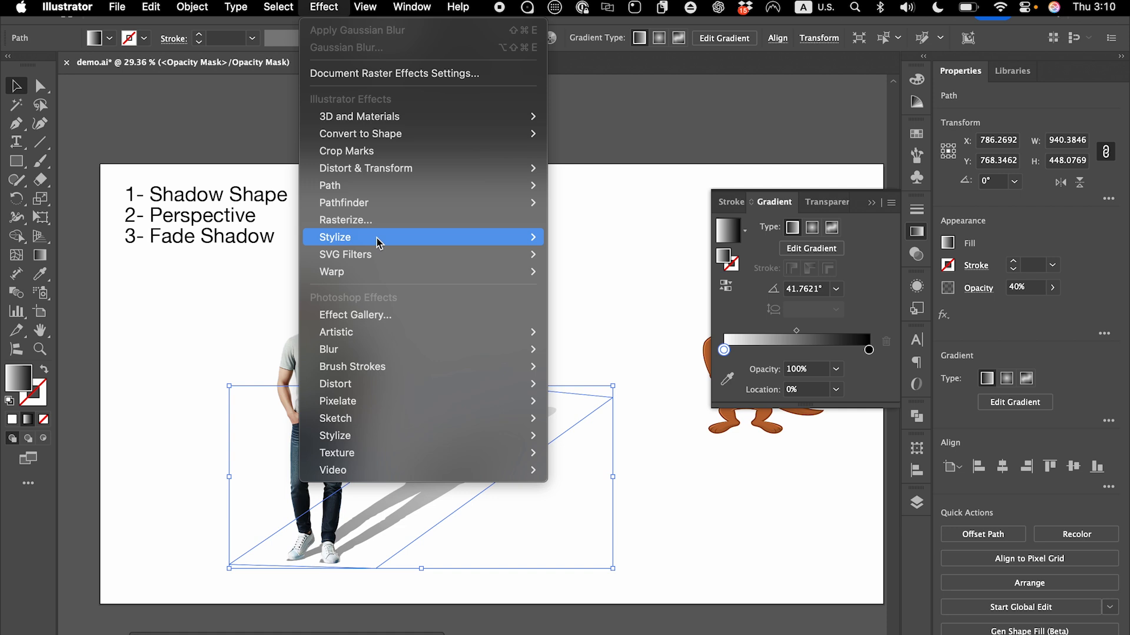
mouse_move(495, 355)
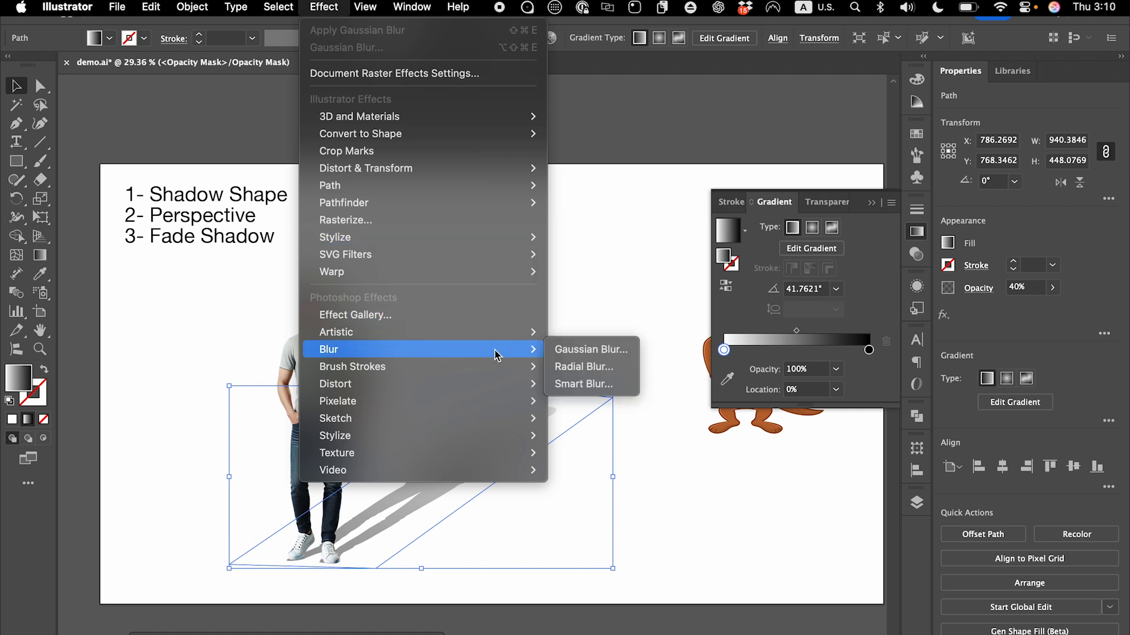
left_click(569, 350)
left_click_drag(521, 546, 530, 546)
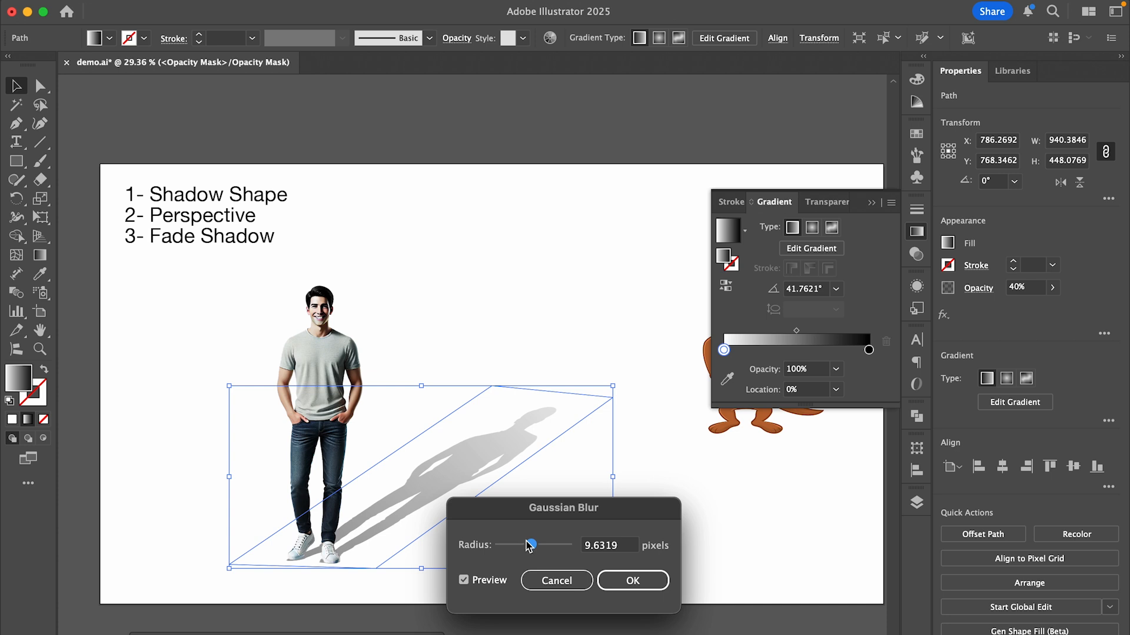
key("Return")
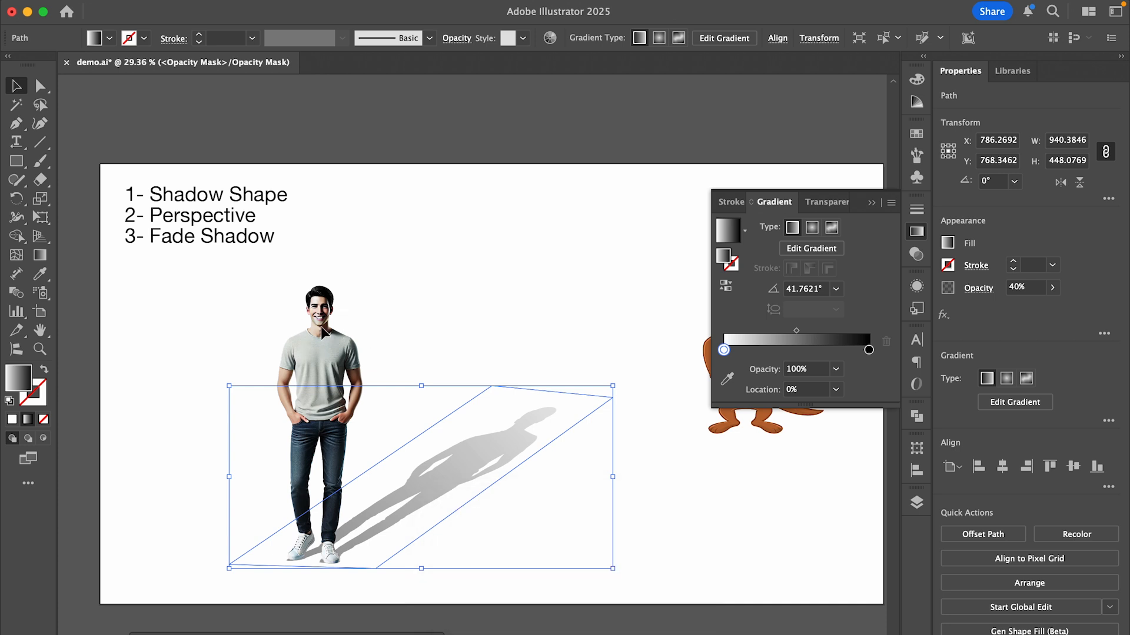
left_click(322, 353)
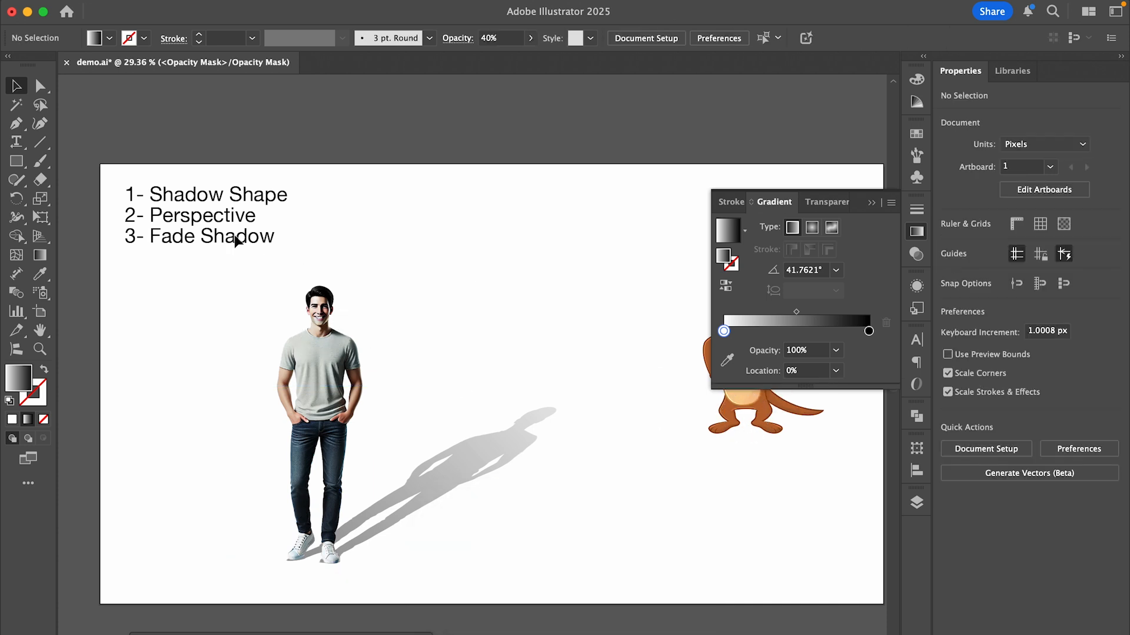
Select the gradient mask shape and leave opacity mask editing to return to the man's shadow image.
left_click(483, 440)
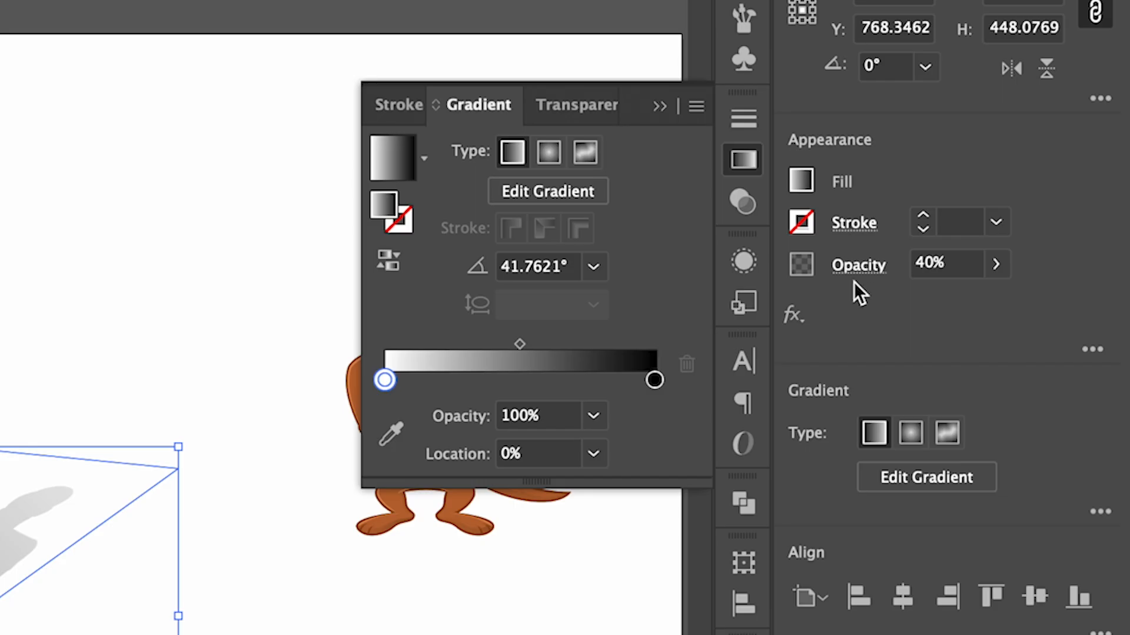
left_click(857, 266)
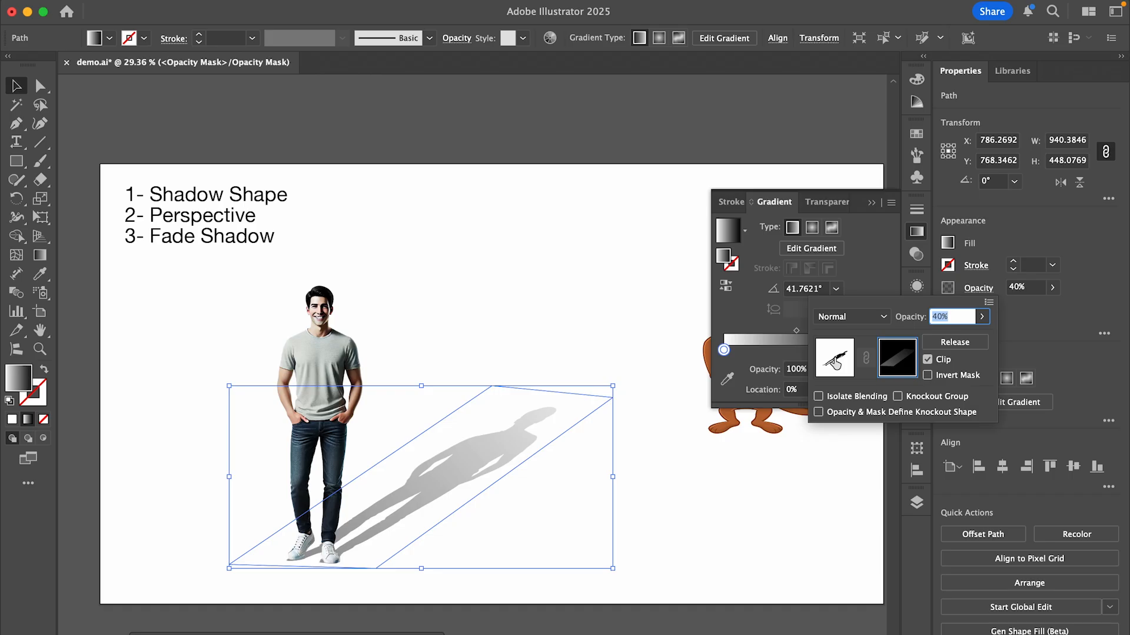
left_click(593, 403)
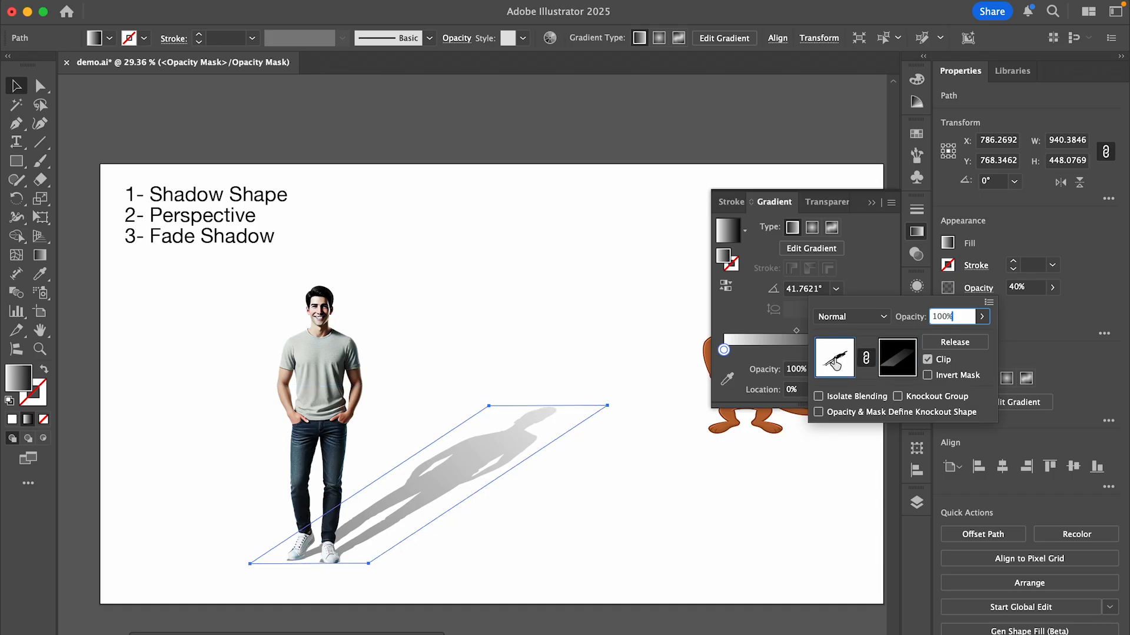
left_click(418, 255)
Soften the man's shadow image itself with a Gaussian Blur, previewing the radius, and deselect it.
left_click(324, 6)
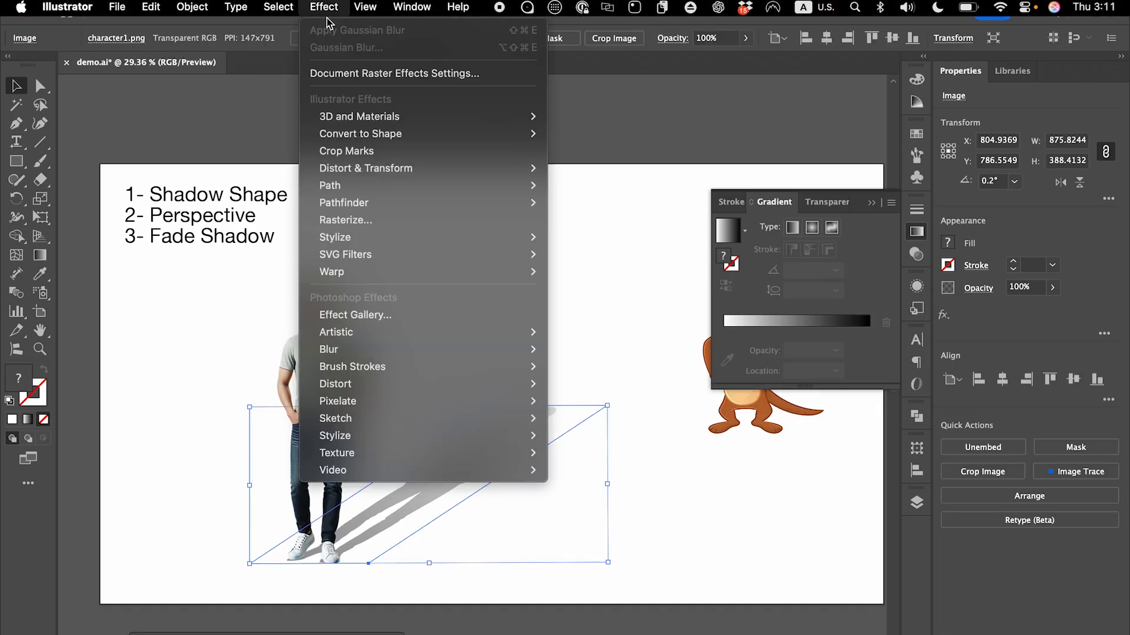
mouse_move(398, 355)
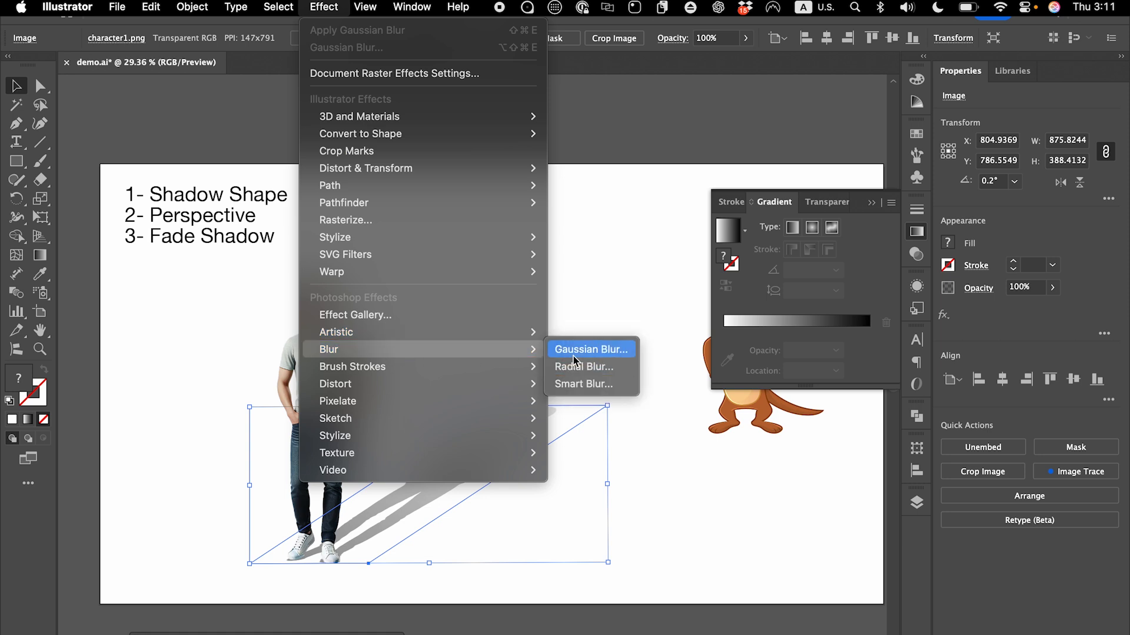
left_click(578, 352)
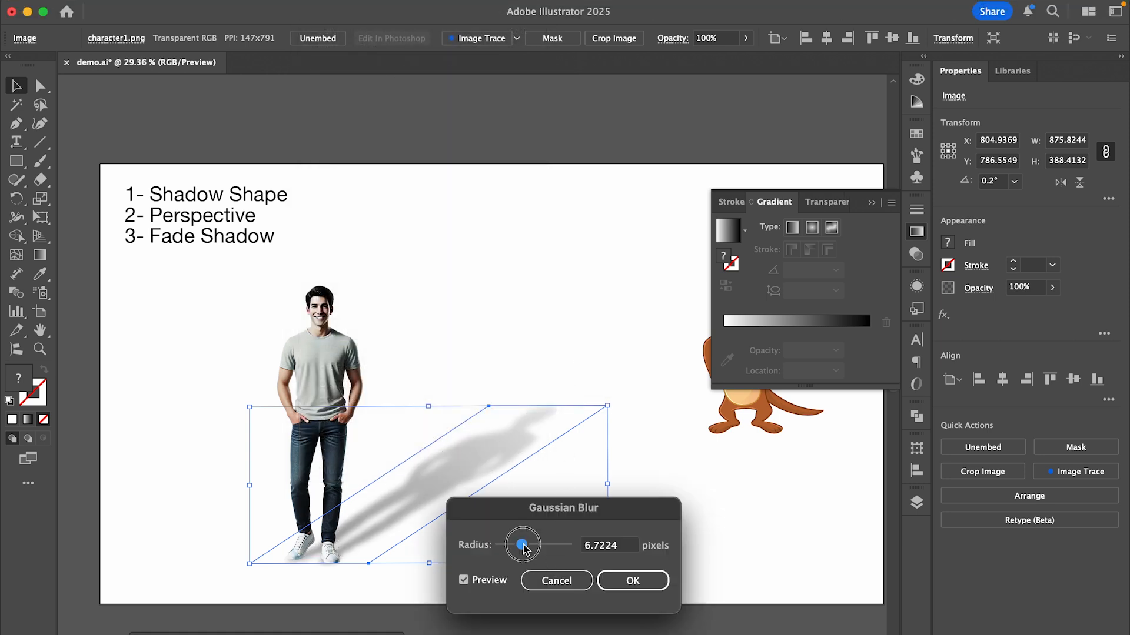
left_click_drag(522, 544, 517, 545)
left_click(629, 582)
left_click(590, 264)
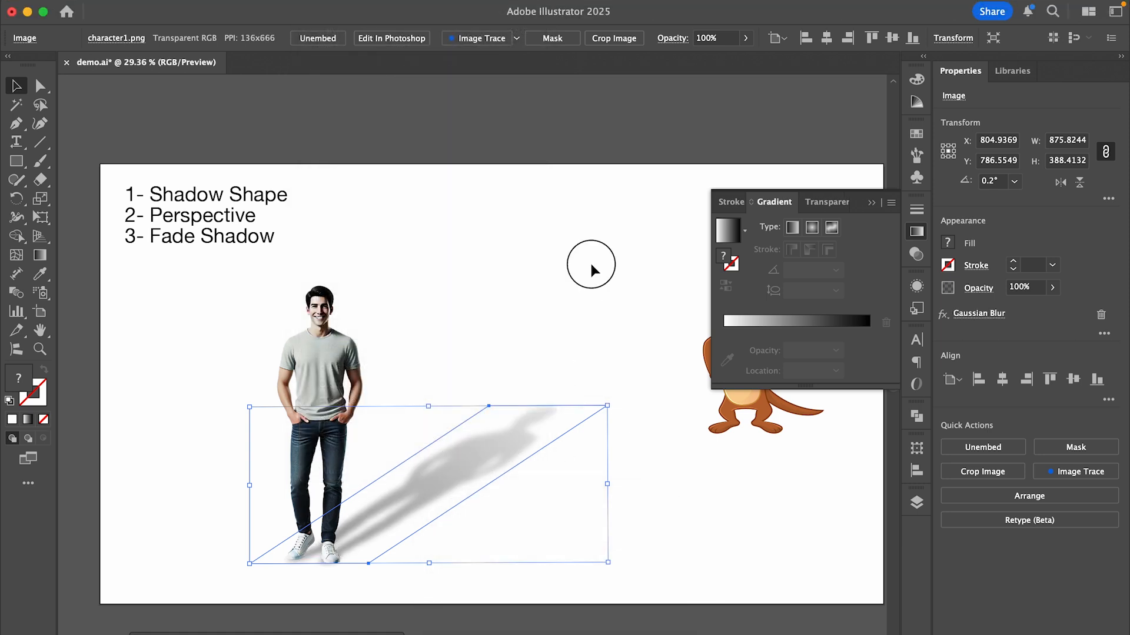
Move the man together with his shadow further left, and bring the cartoon animal down beside the shadow.
left_click_drag(572, 341, 271, 552)
left_click_drag(448, 480, 376, 488)
left_click(544, 360)
left_click_drag(753, 406, 559, 521)
Duplicate the cartoon animal to its right and turn the copy into a single united silhouette filled with black.
left_click_drag(555, 468, 704, 469, "alt")
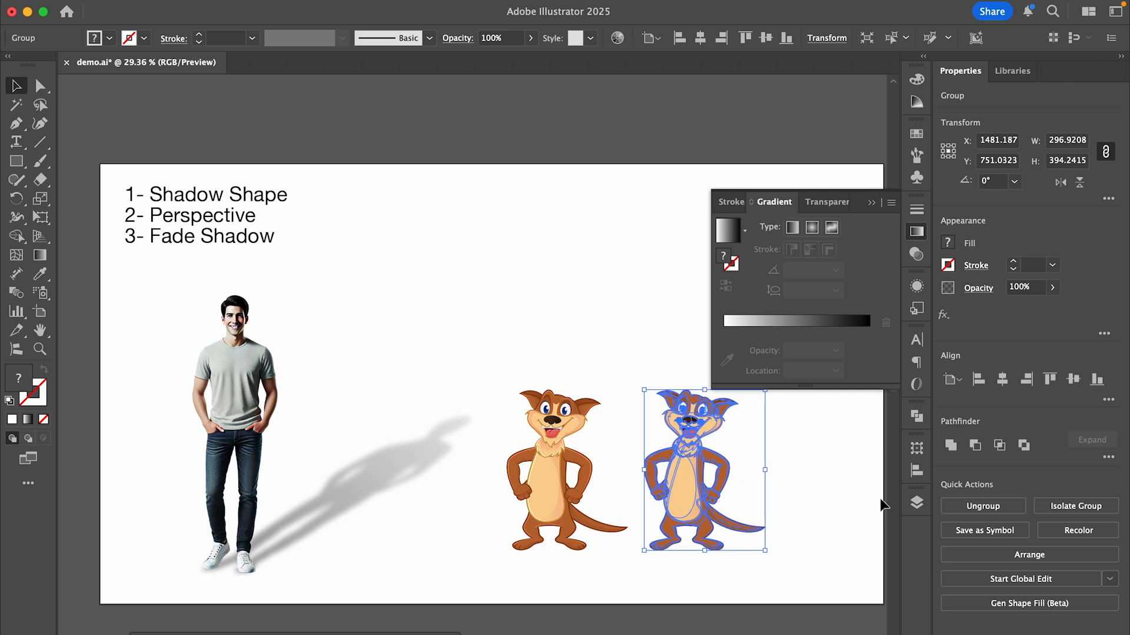
left_click(917, 417)
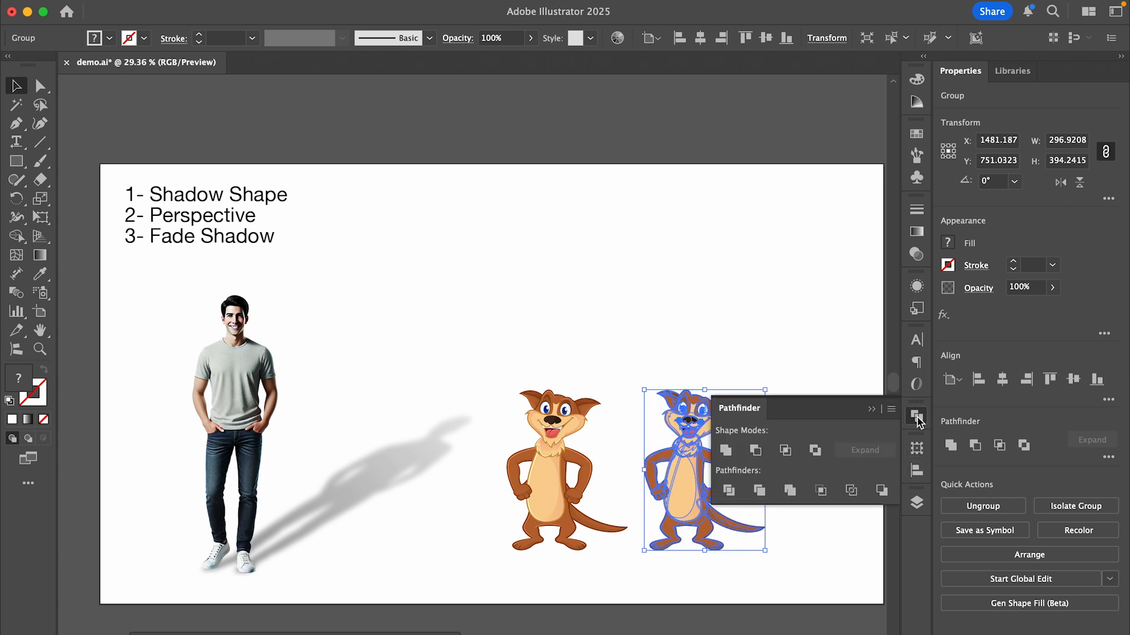
left_click(726, 450)
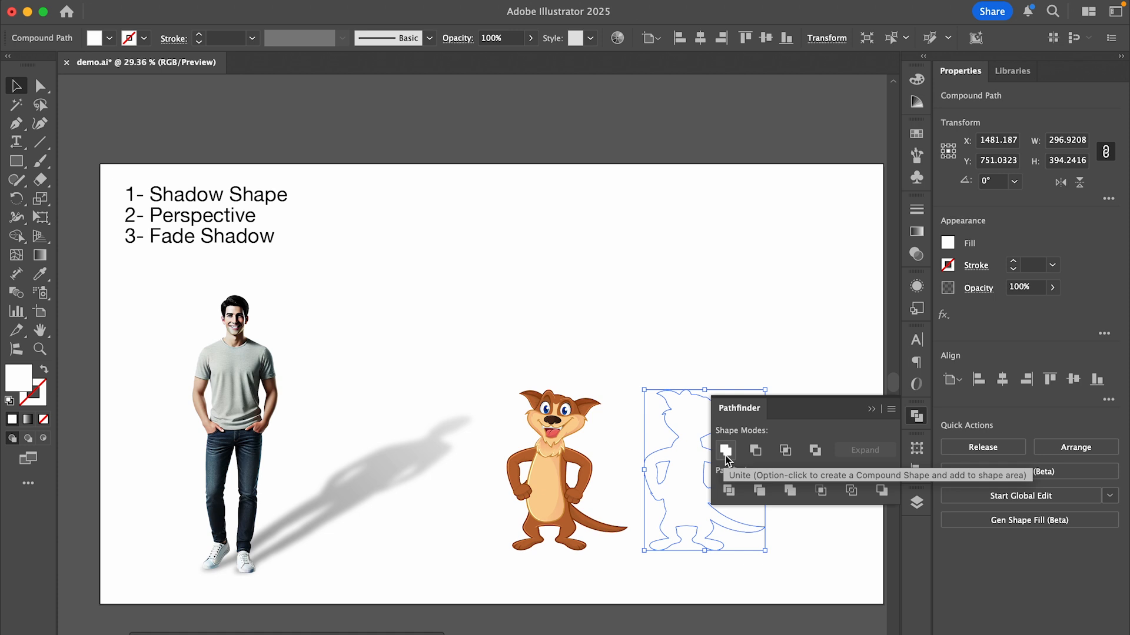
left_click(915, 135)
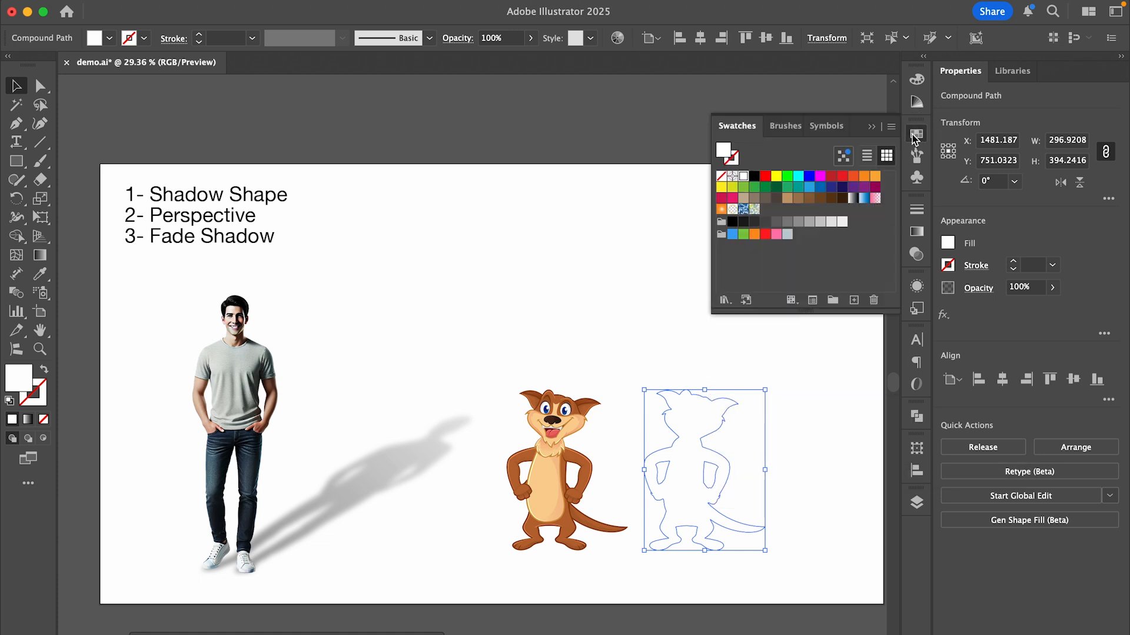
left_click(753, 177)
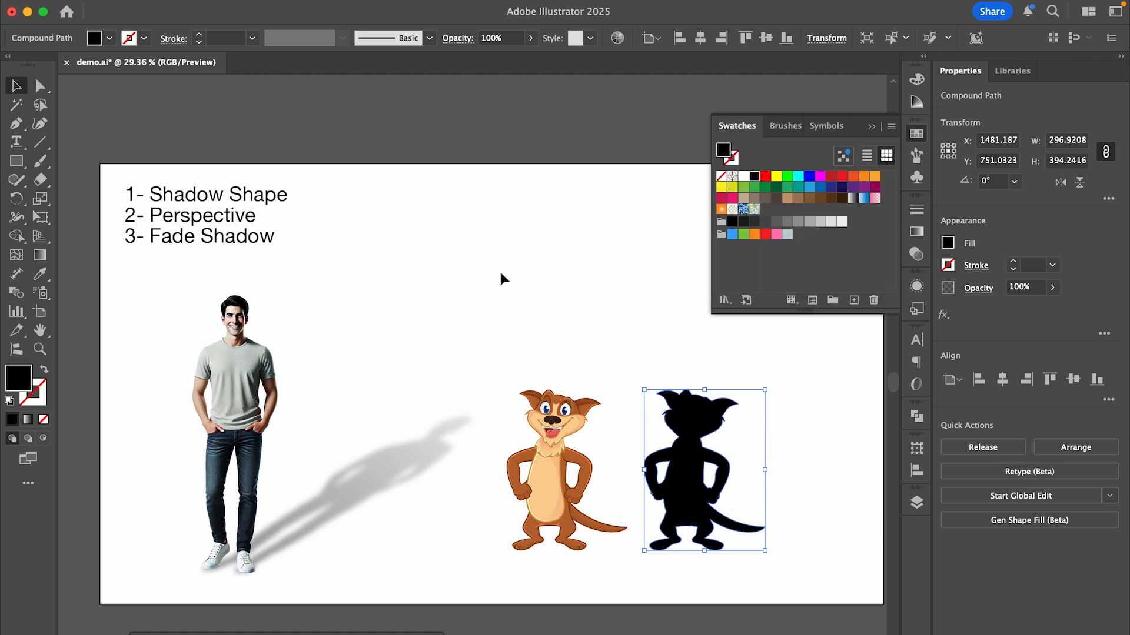
Slant and flatten the silhouette with Free Transform to about 798 × 287 px and align its feet with the cartoon animal's feet.
left_click(40, 218)
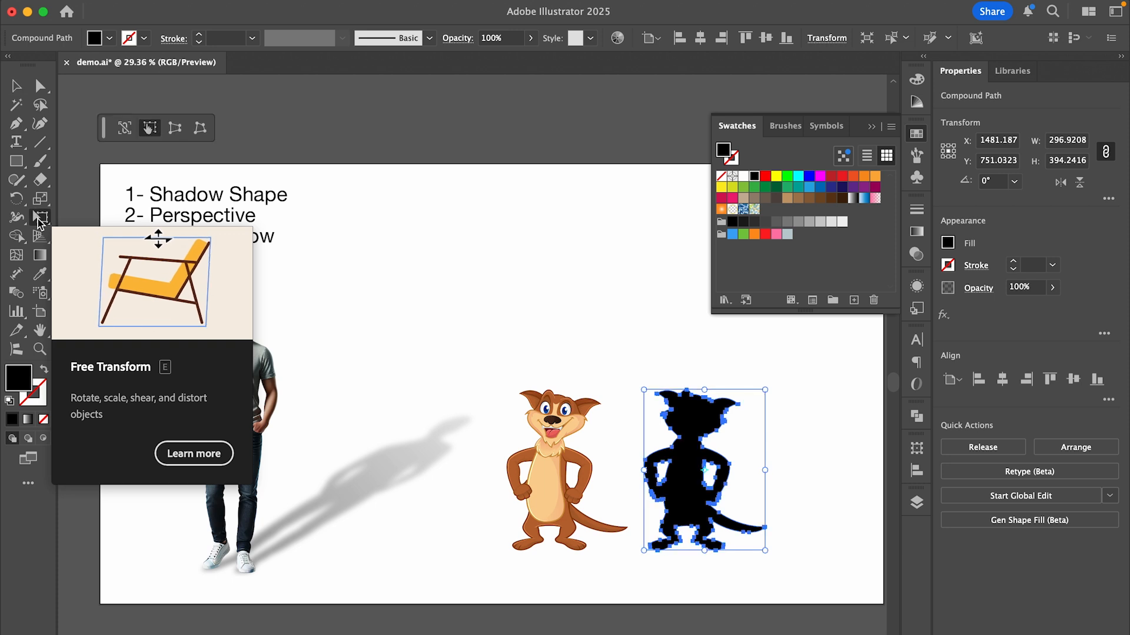
left_click_drag(705, 390, 900, 436)
left_click_drag(735, 488, 591, 483)
Arrange the slanted black silhouette behind the cartoon animal.
right_click(591, 486)
mouse_move(661, 620)
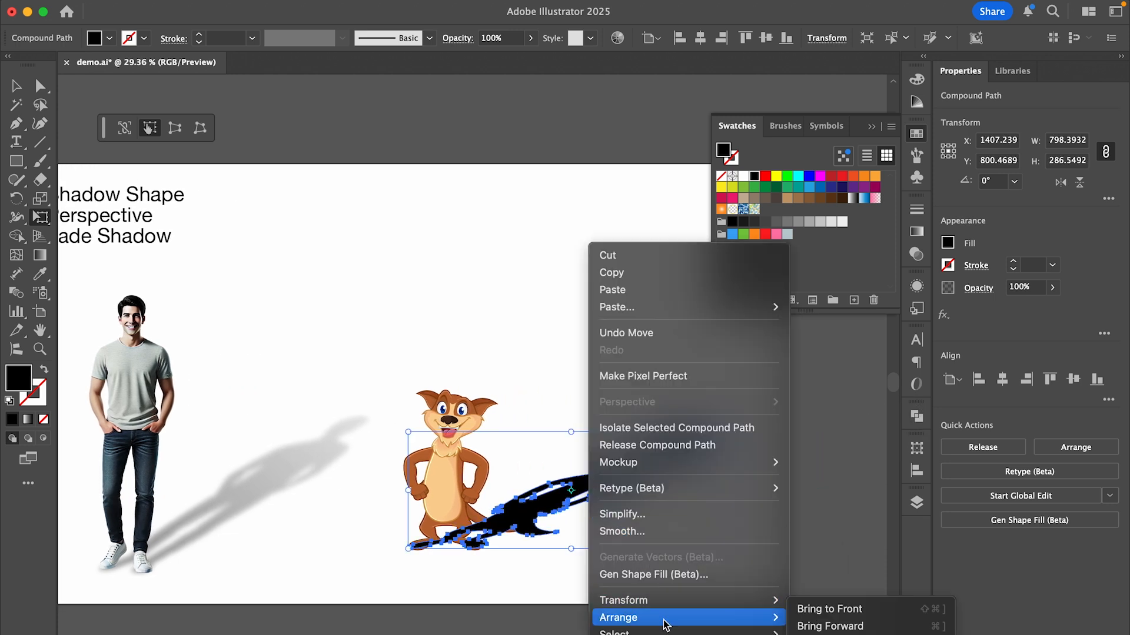
left_click(828, 634)
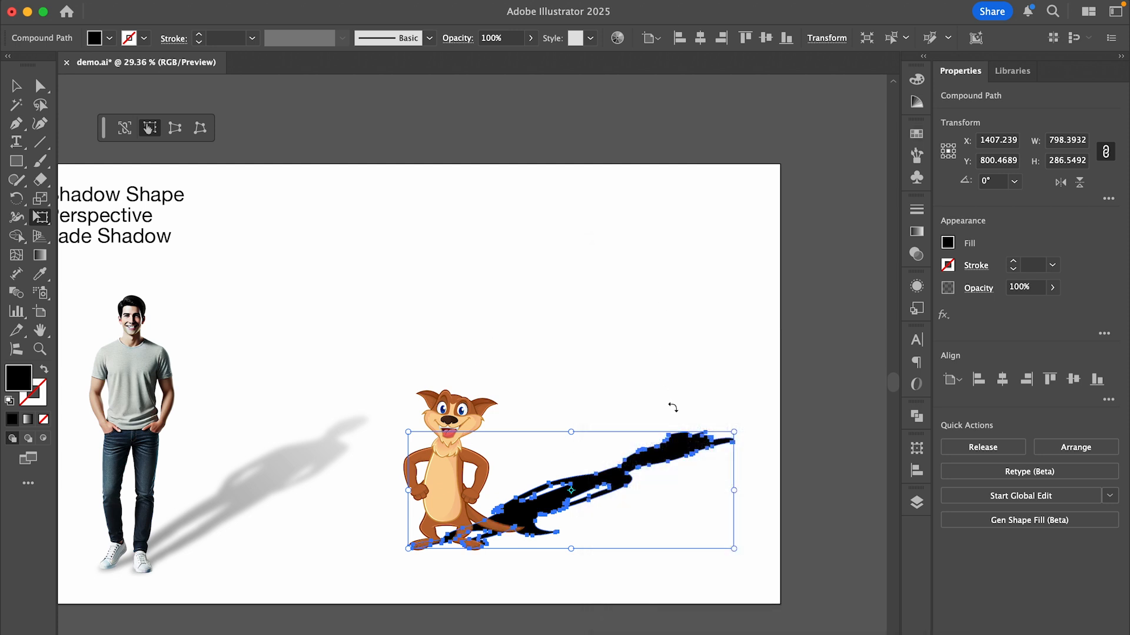
Fill the animal's shadow with a linear gradient and make its end stop mid-gray with 0% opacity.
left_click(916, 231)
left_click(858, 343)
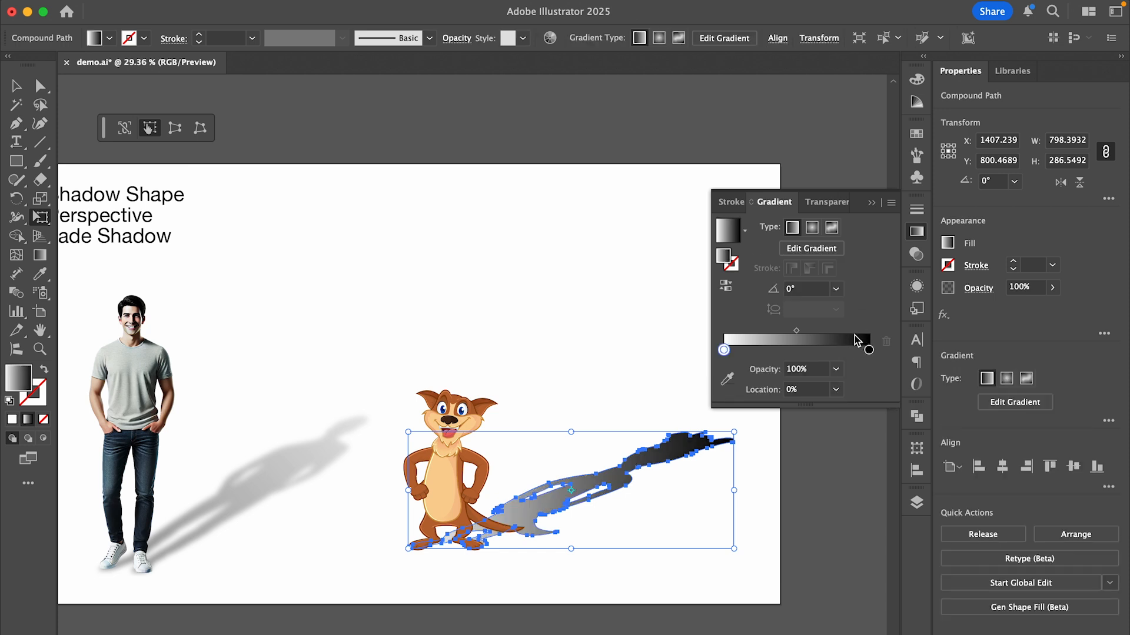
double_click(868, 350)
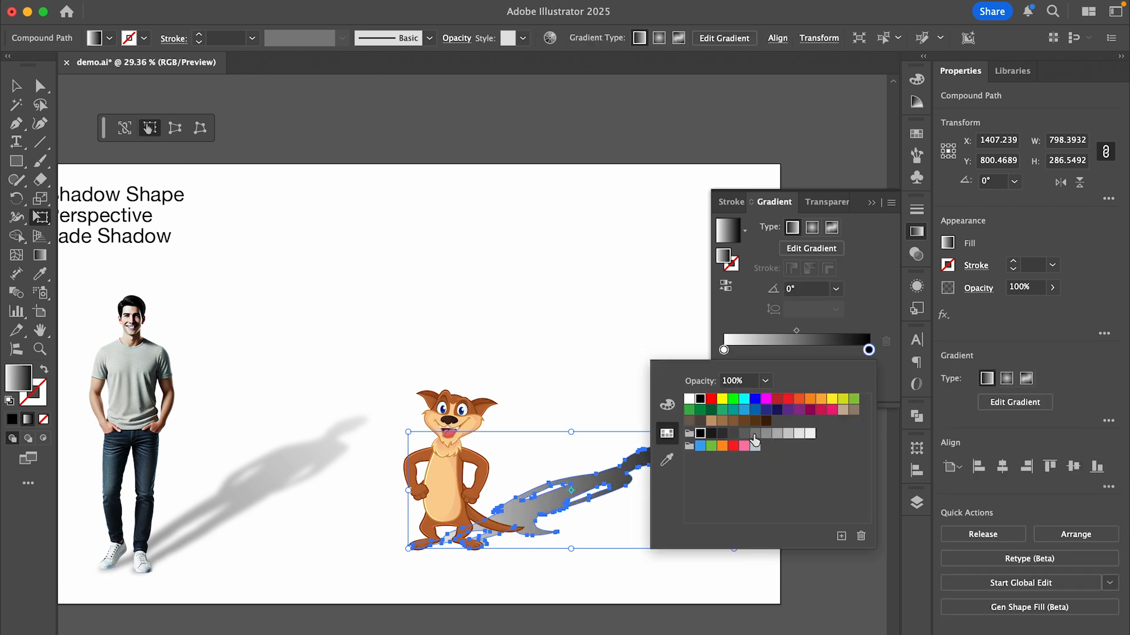
left_click(755, 435)
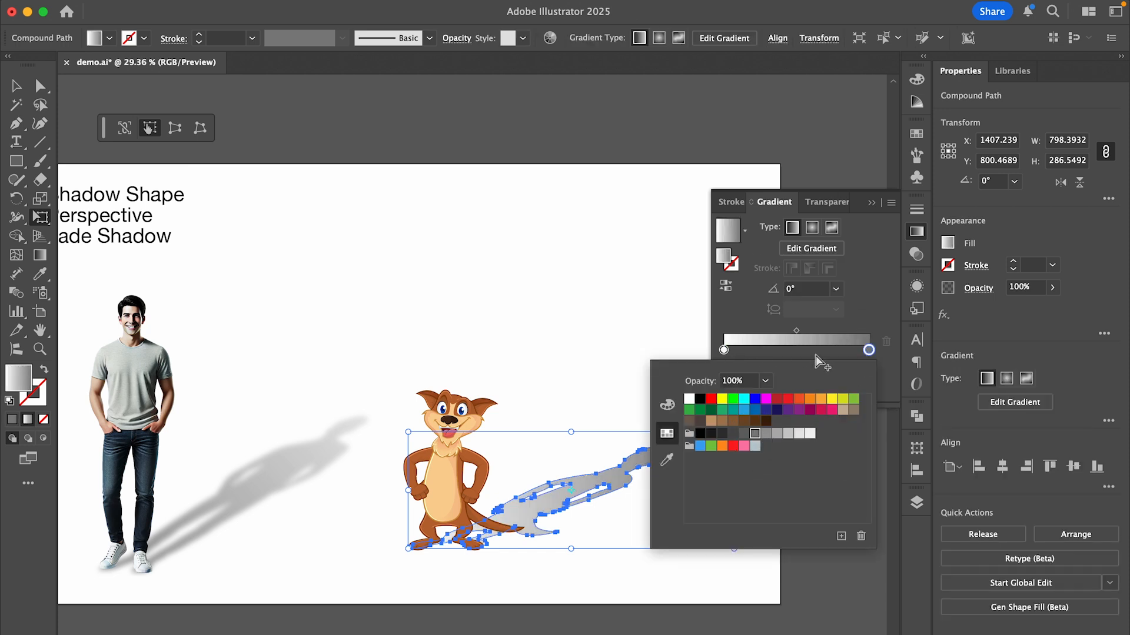
left_click(766, 383)
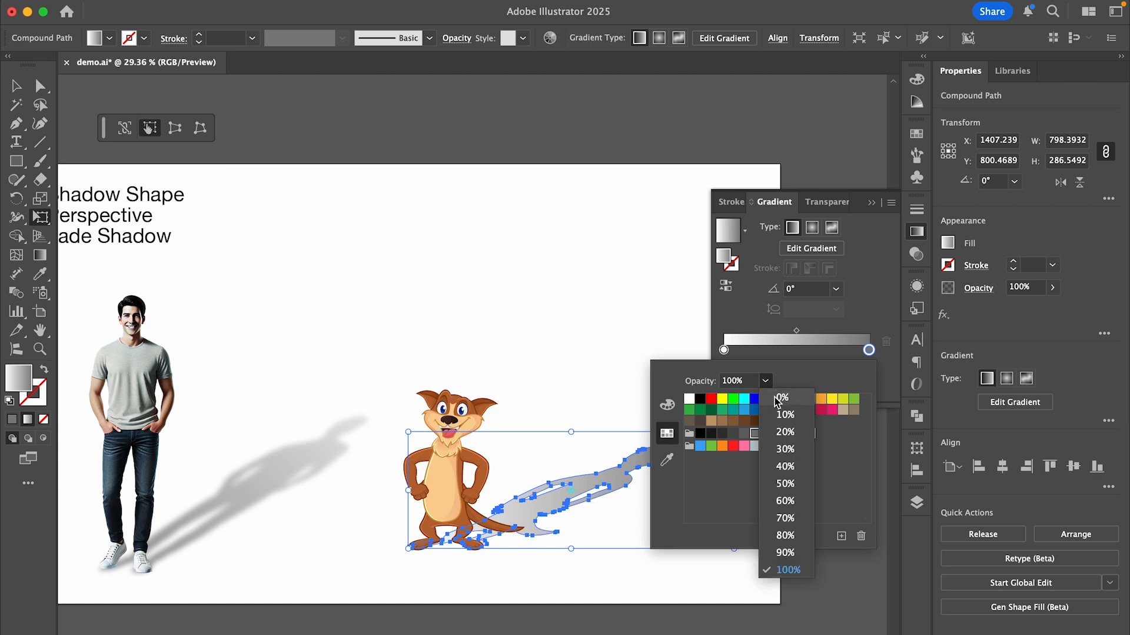
left_click(778, 399)
Change the start stop of the shadow's gradient from white to gray.
left_click(724, 351)
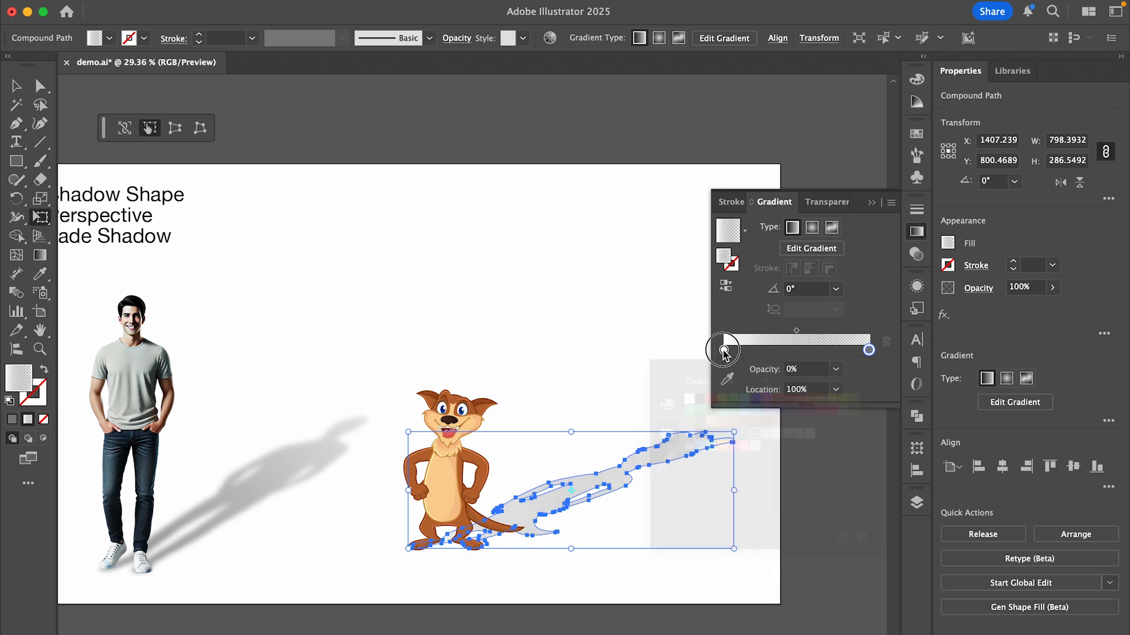
double_click(723, 350)
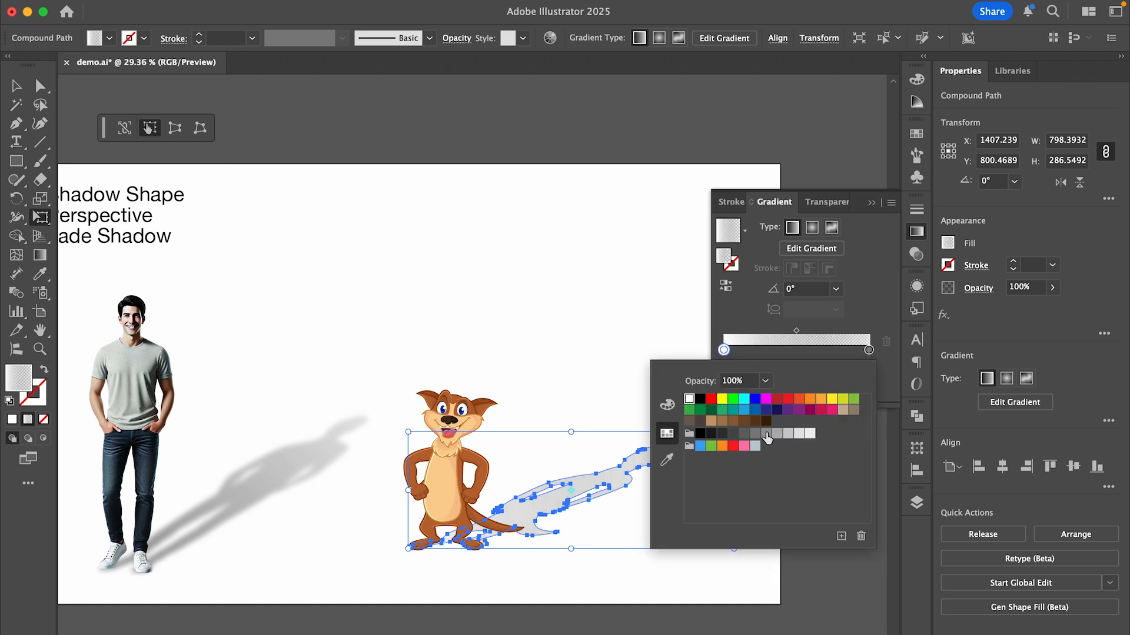
left_click(766, 435)
left_click(598, 326)
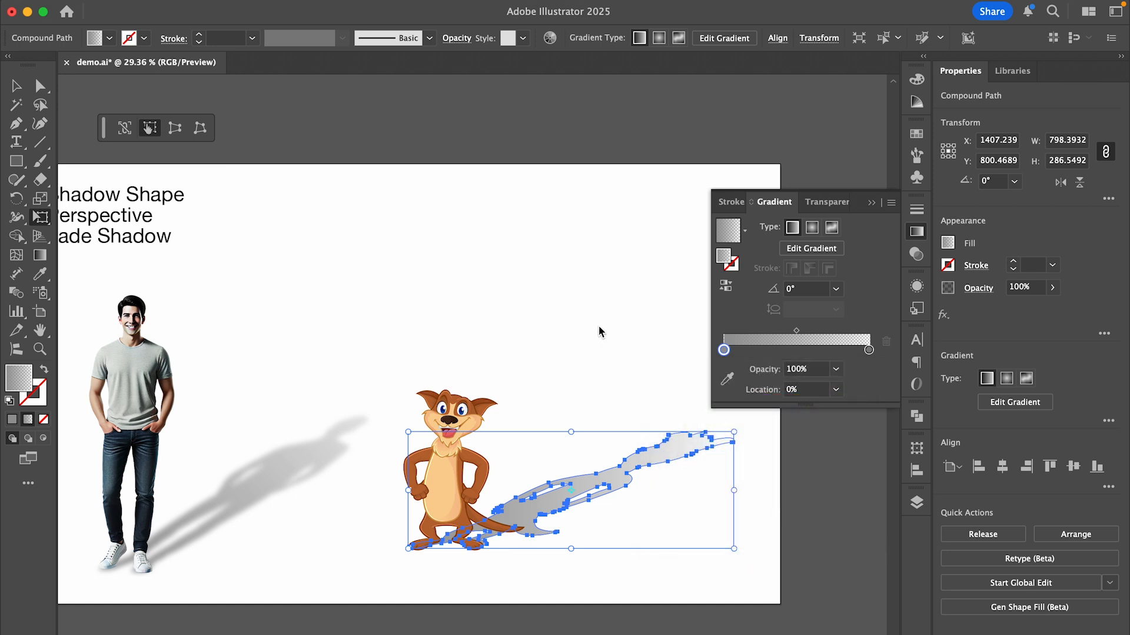
Redirect the gradient along the animal's shadow, from the feet toward the head, at about 23.93°.
key("g")
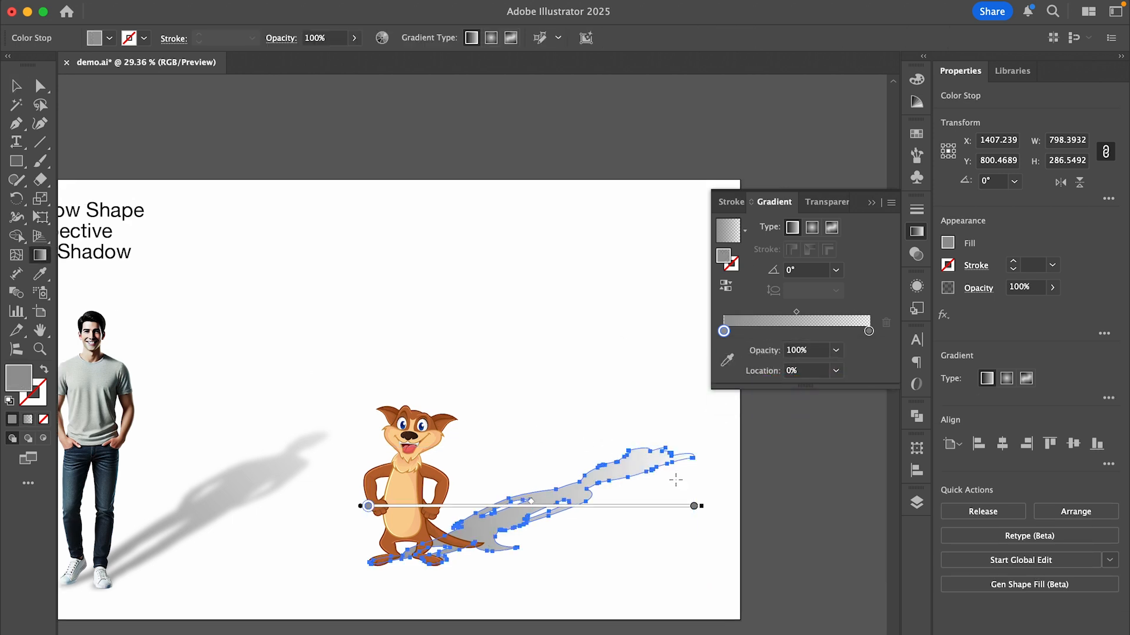
mouse_move(695, 505)
left_mouse_down()
mouse_move(706, 461)
mouse_move(693, 407)
left_mouse_up()
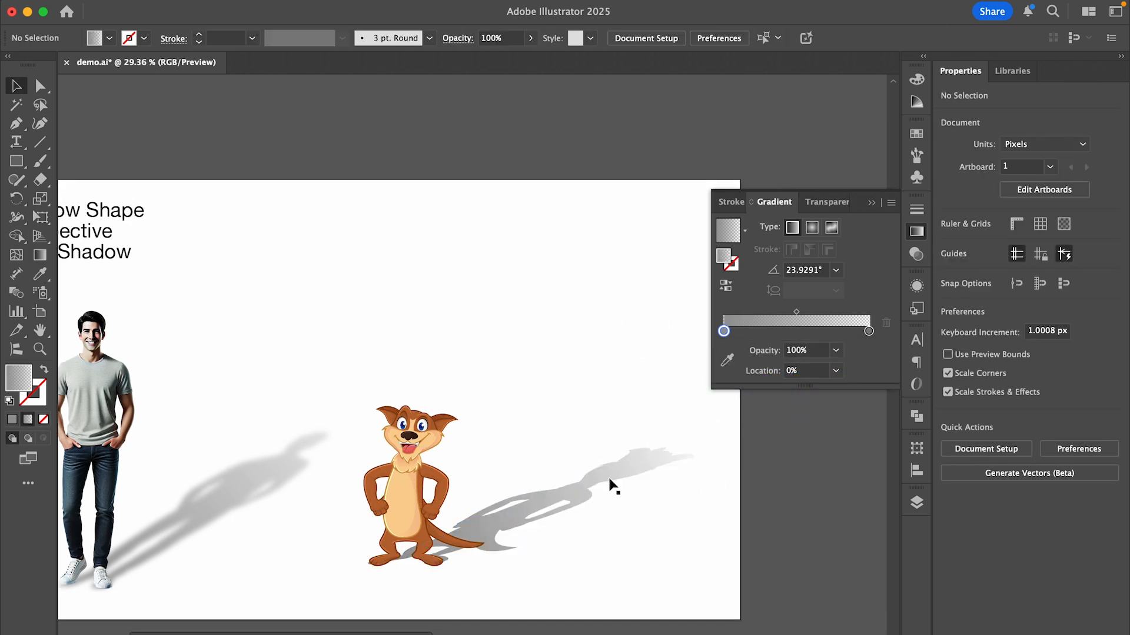
left_click(609, 477)
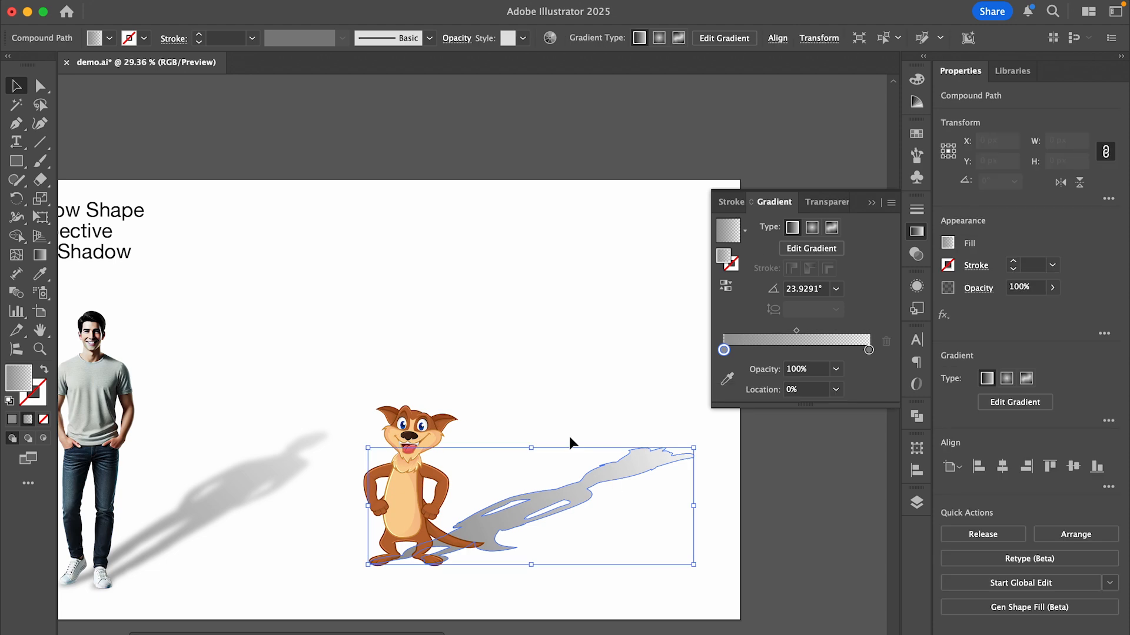
Apply a Gaussian Blur with a radius of about 6.2 pixels to the cartoon animal's shadow.
left_click(324, 7)
left_click(560, 353)
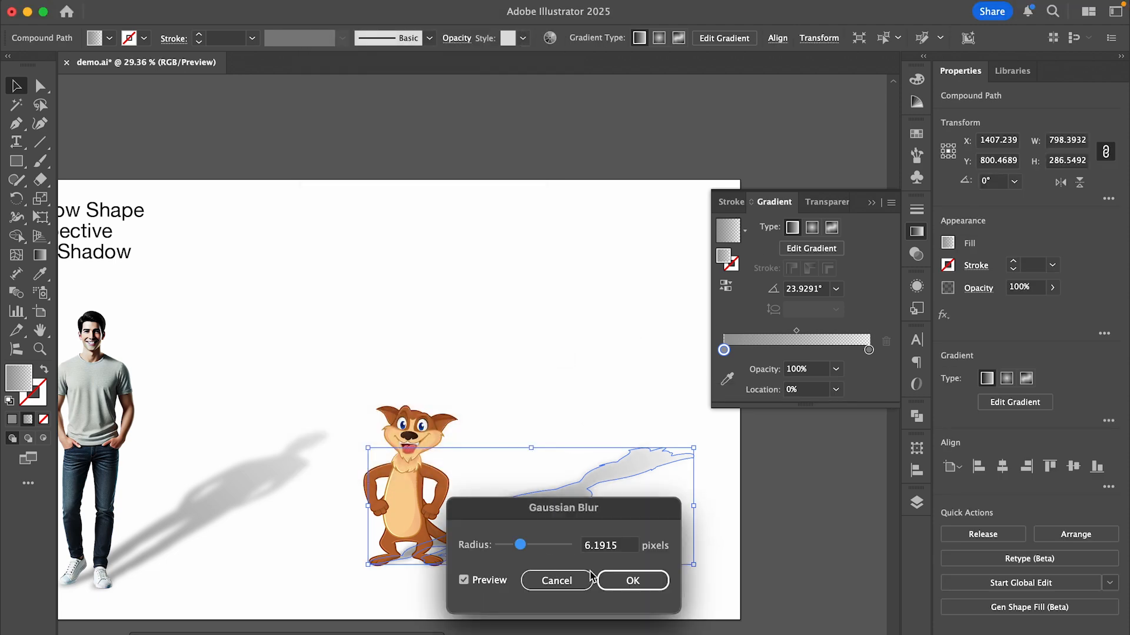